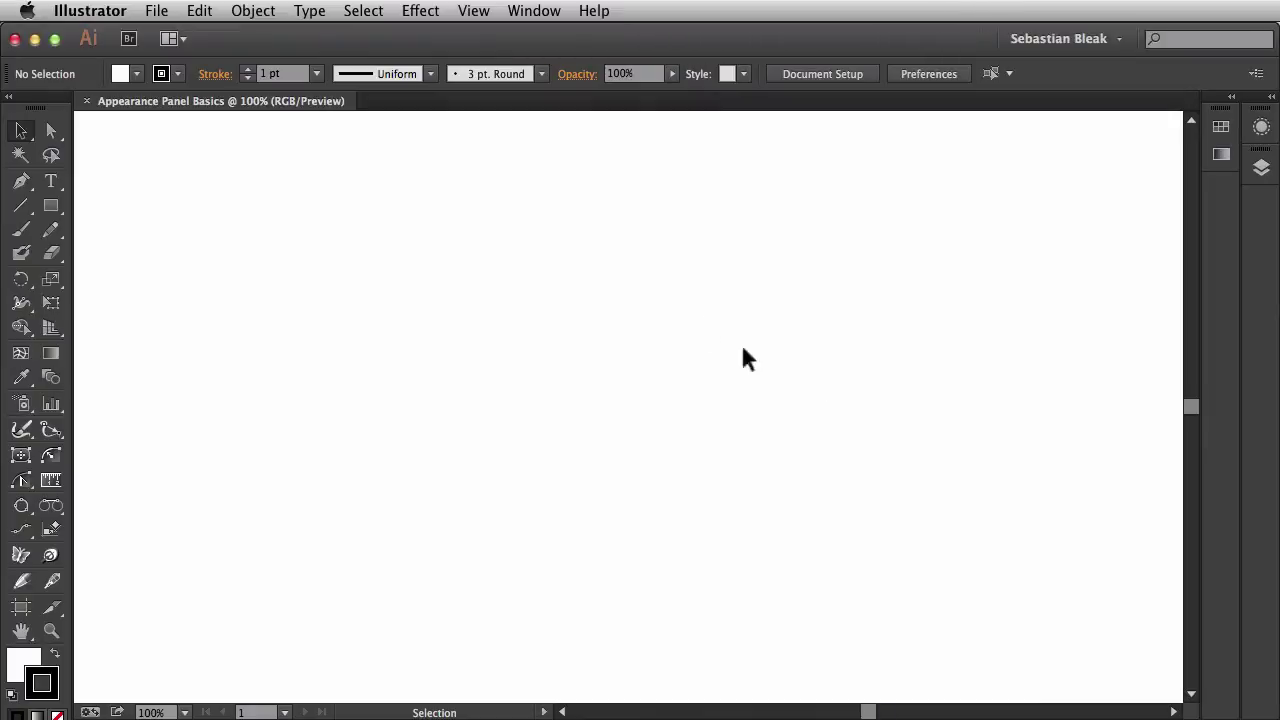
- Show the Appearance panel and expand the collapsed panel dock that holds it with Layers
{"action": "left_click", "coordinate": [540, 12]}
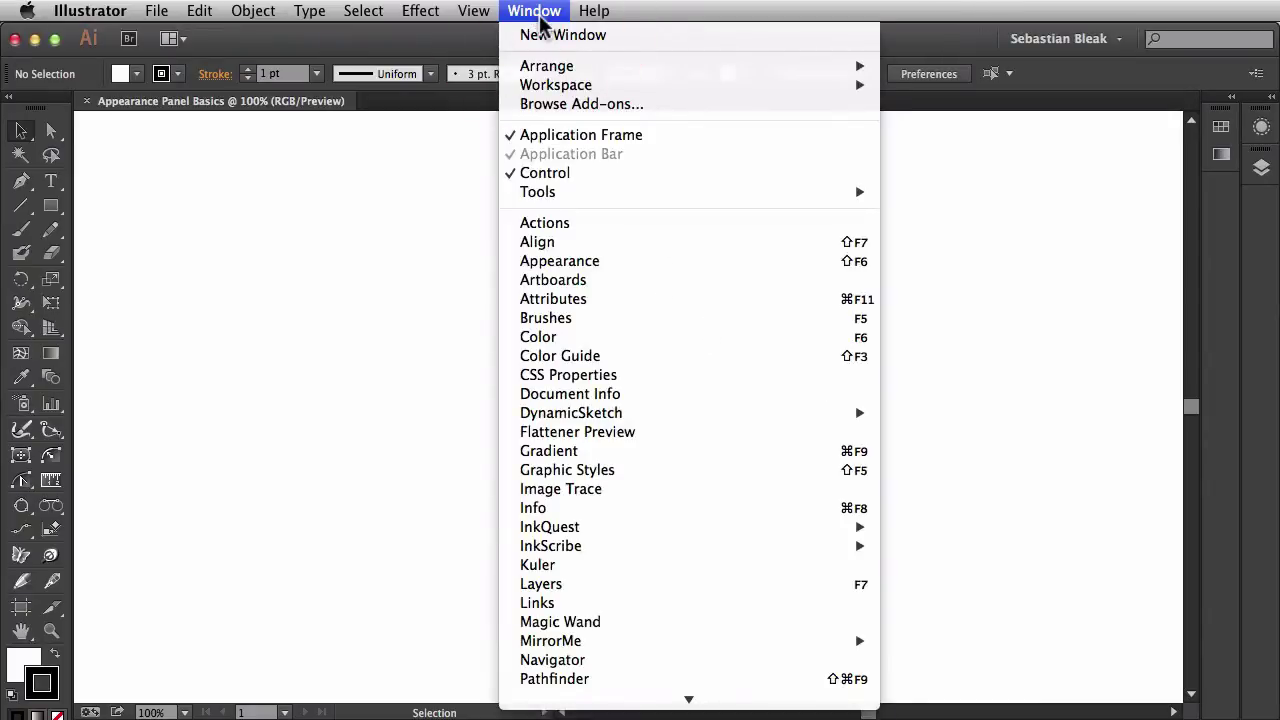
{"action": "left_click", "coordinate": [665, 260]}
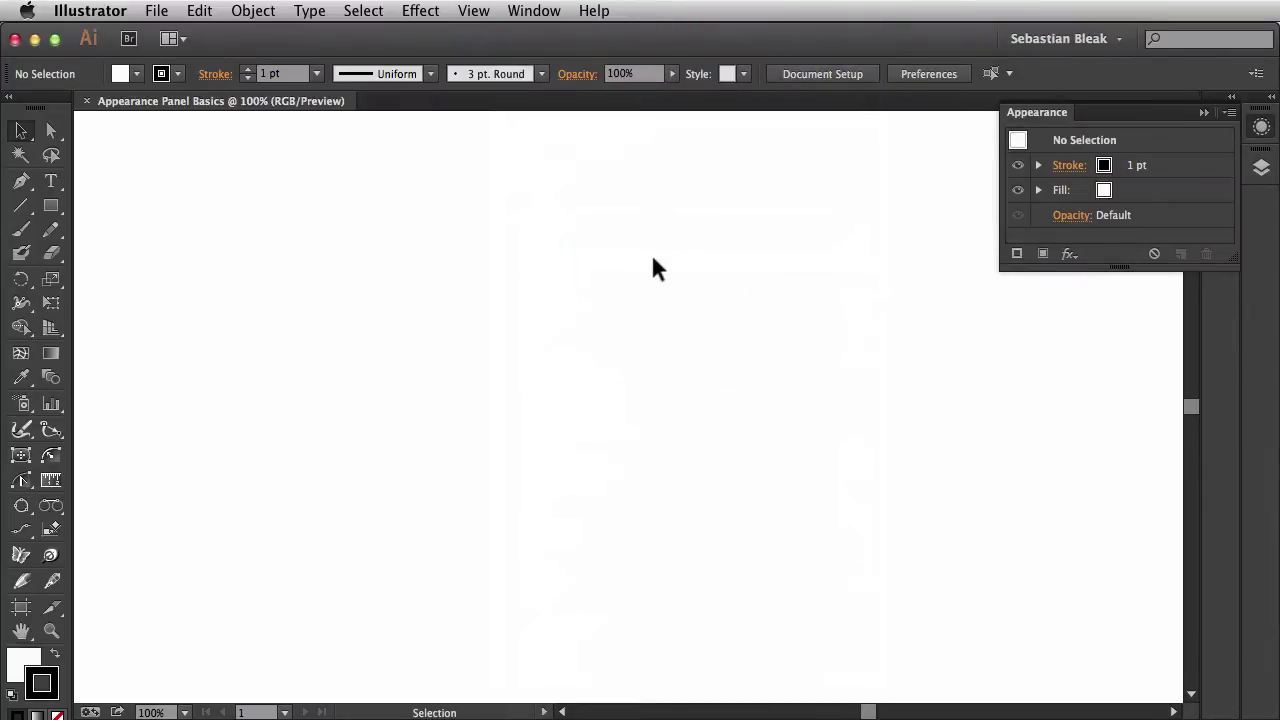
{"action": "left_click", "coordinate": [1271, 99]}
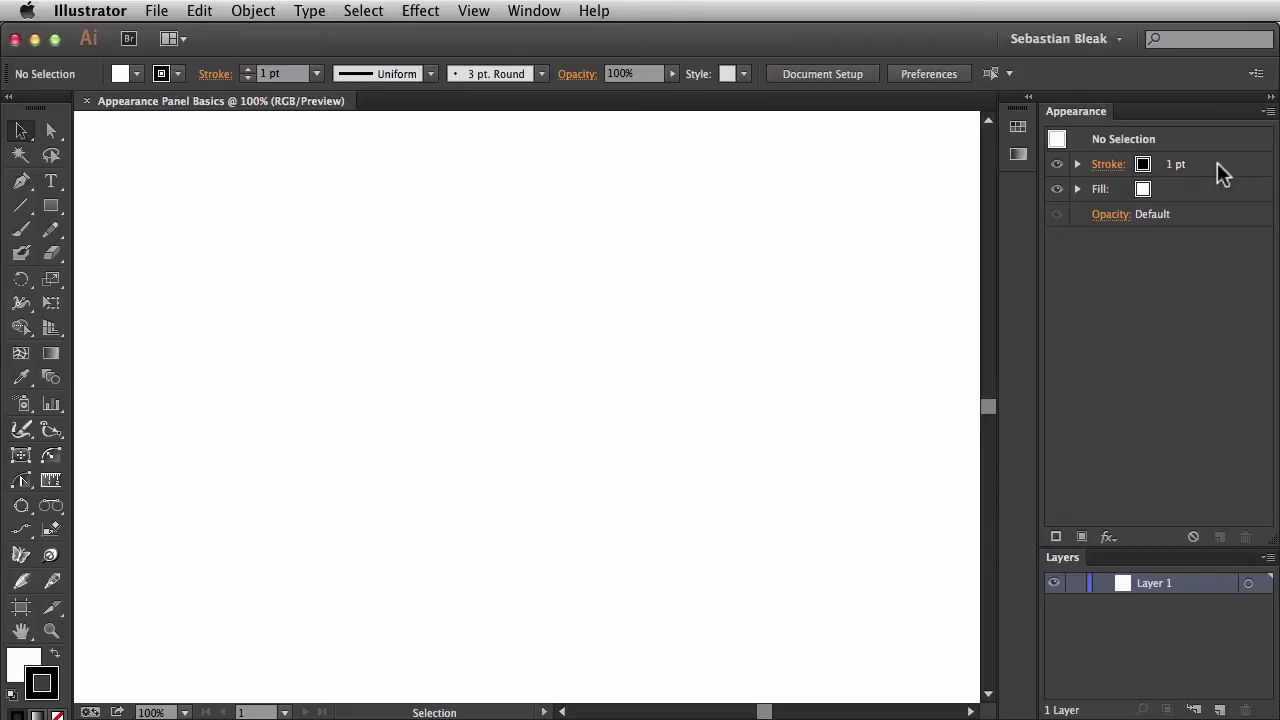
- Draw a large circle outward from its centre in the middle of the canvas with the Ellipse tool
{"action": "key", "text": "l"}
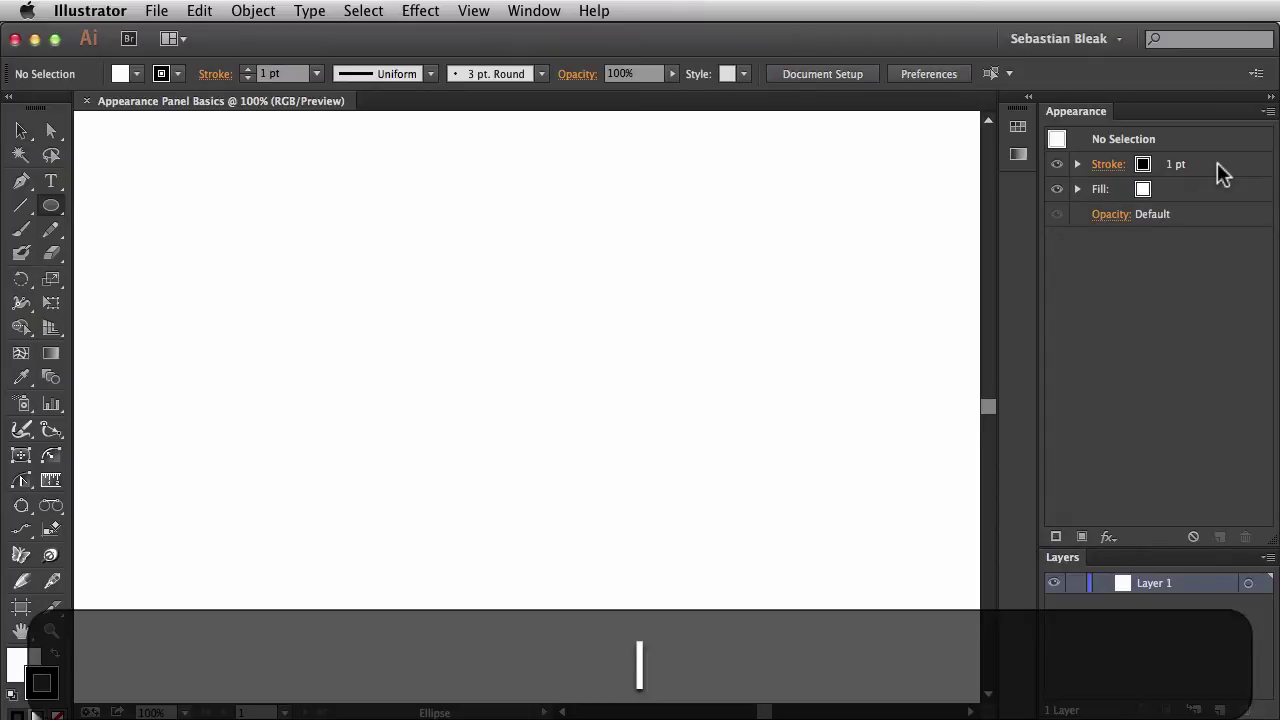
{"action": "left_click", "coordinate": [494, 378]}
{"action": "left_click_drag", "start_coordinate": [494, 378], "coordinate": [734, 210]}
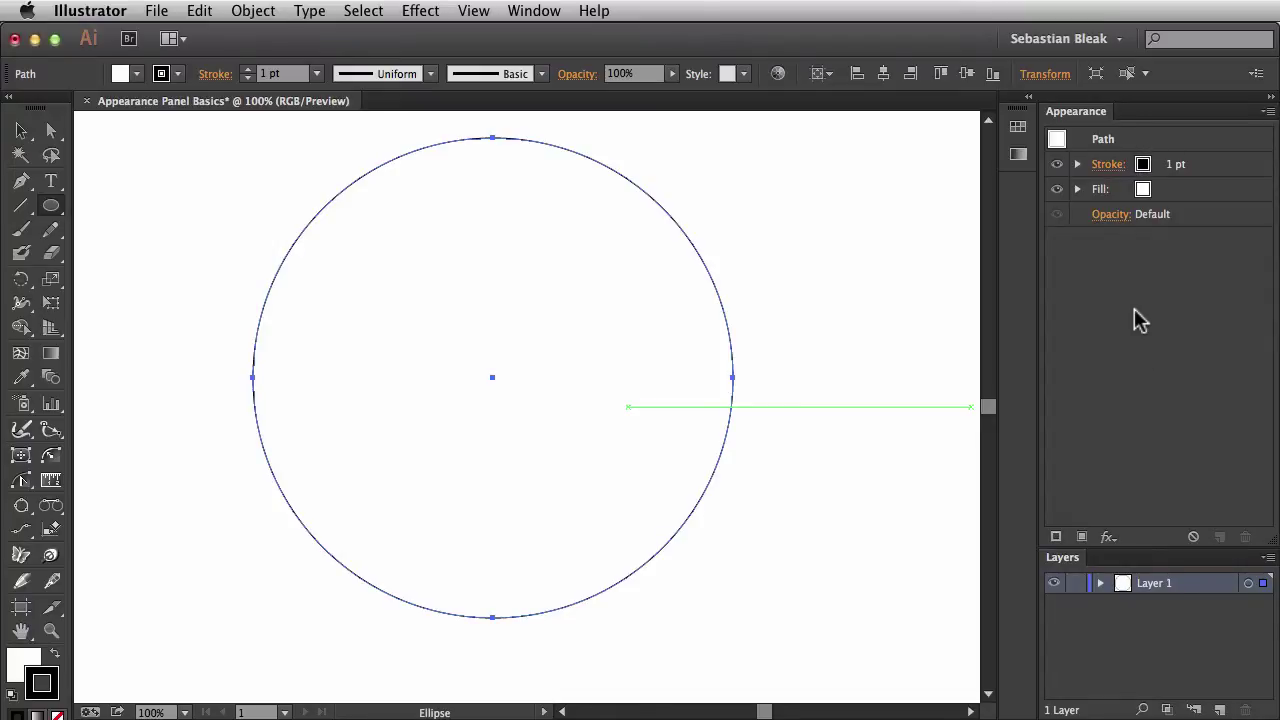
- Set the circle's stroke weight to 10 pt
{"action": "left_click", "coordinate": [1106, 166]}
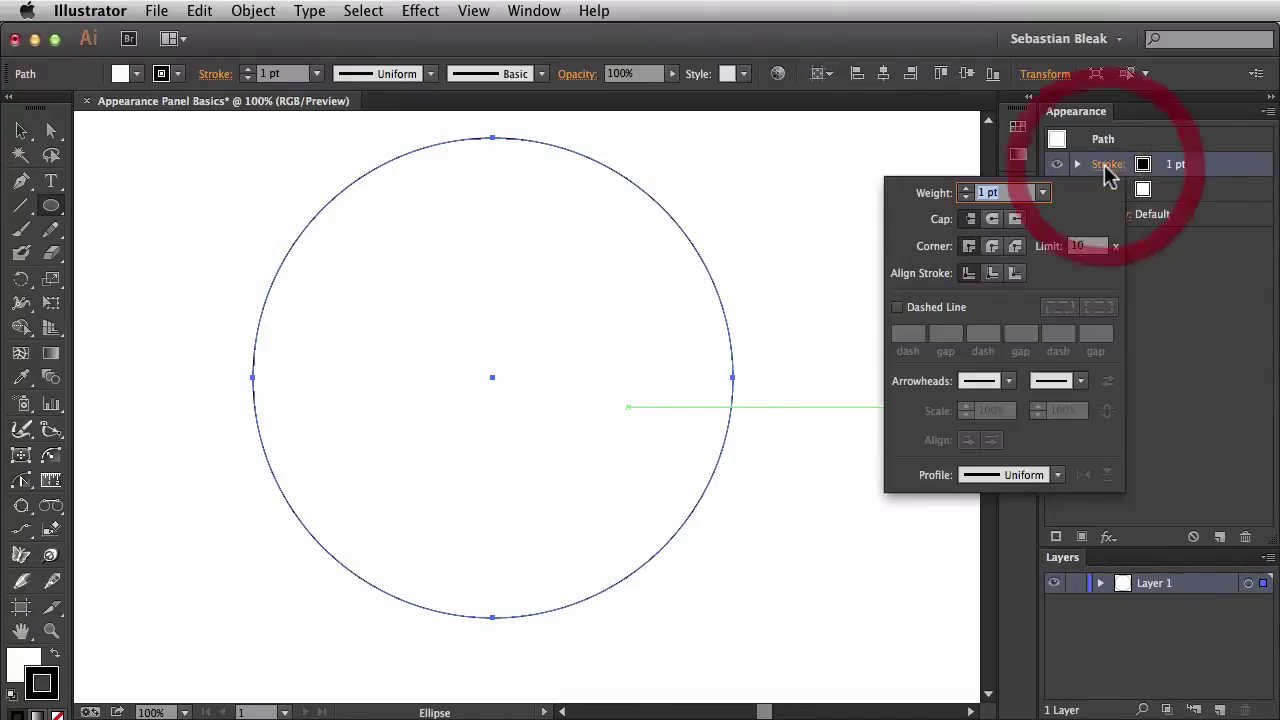
{"action": "left_click", "coordinate": [1042, 193]}
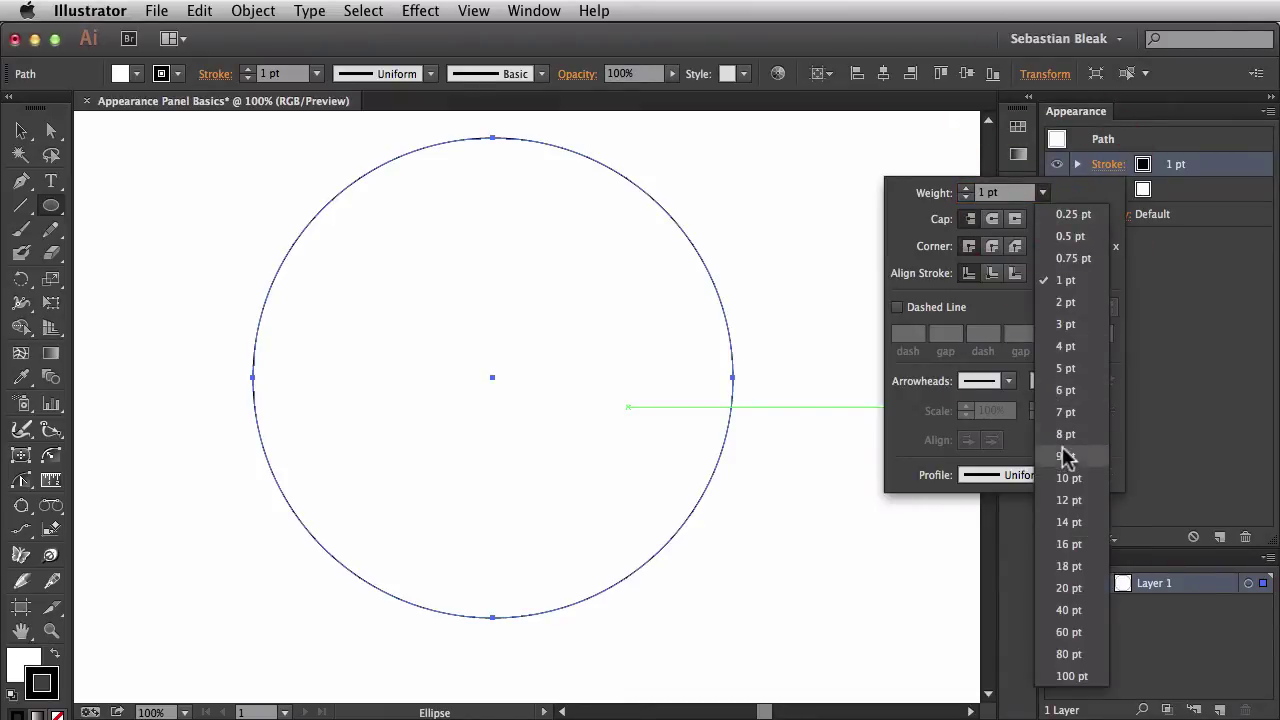
{"action": "left_click", "coordinate": [1067, 479]}
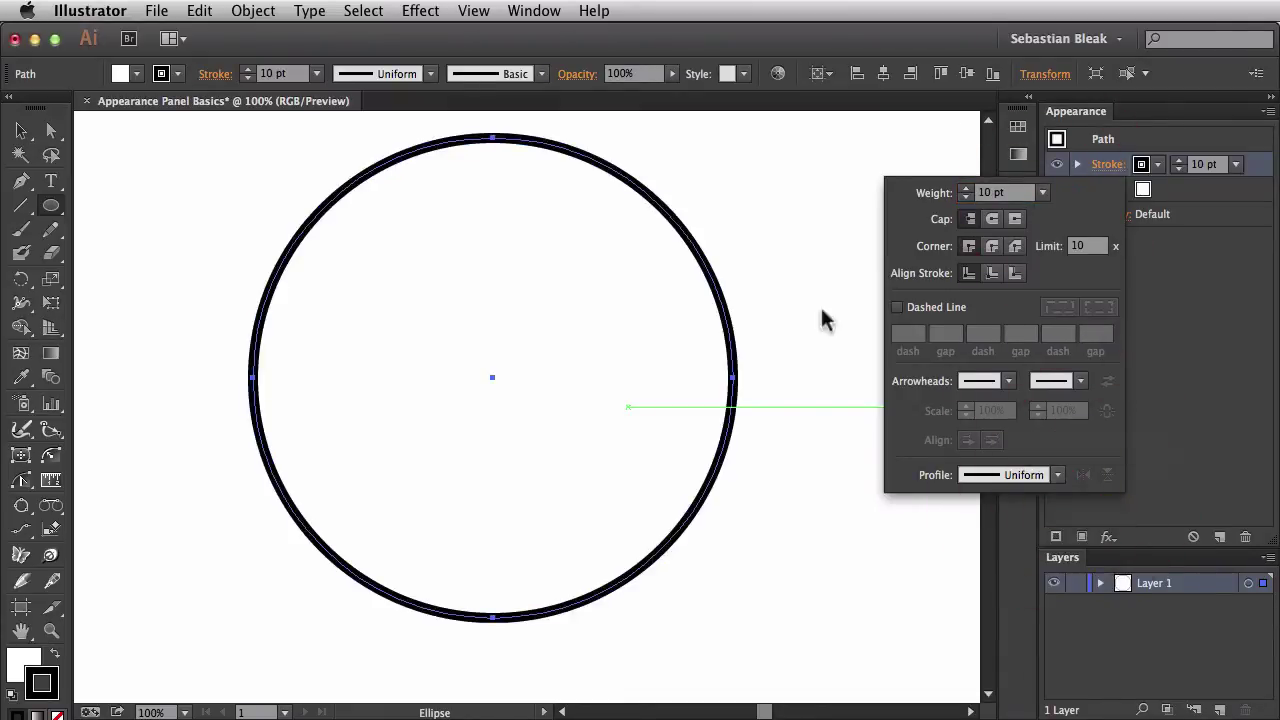
{"action": "left_click", "coordinate": [1202, 330]}
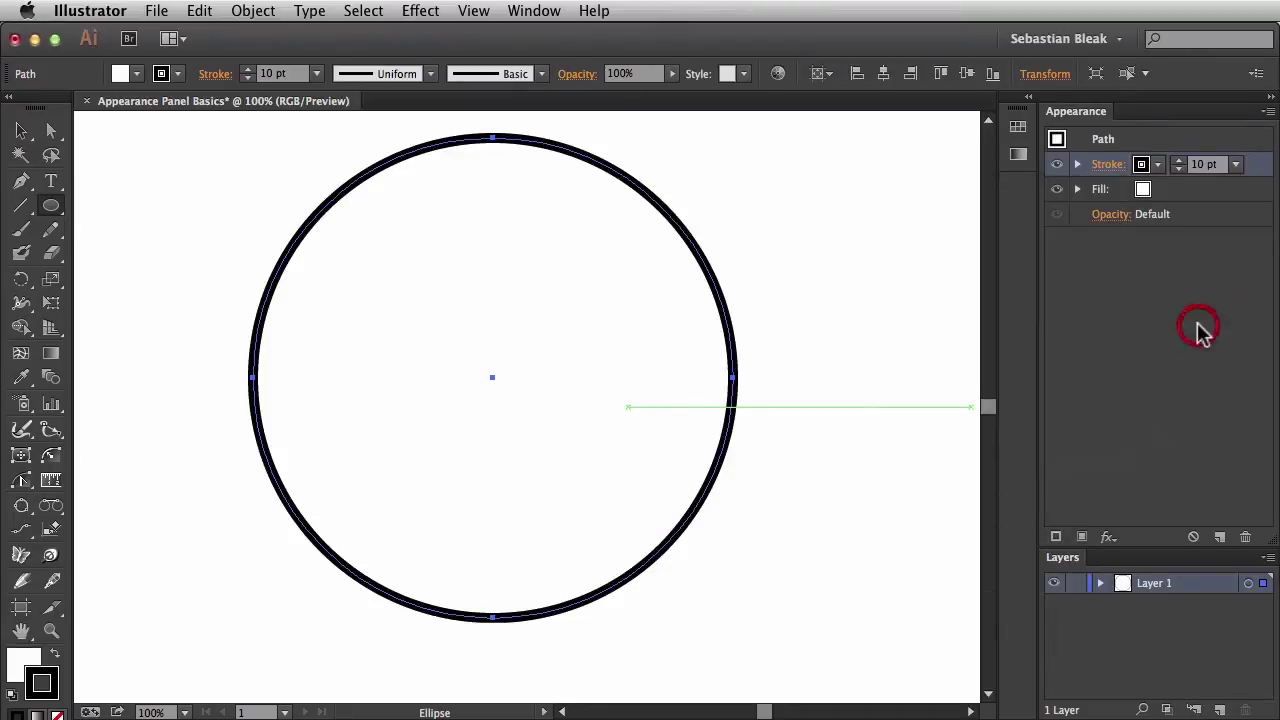
- Change the circle's fill colour to the RGB Cyan swatch
{"action": "left_click", "coordinate": [1143, 194]}
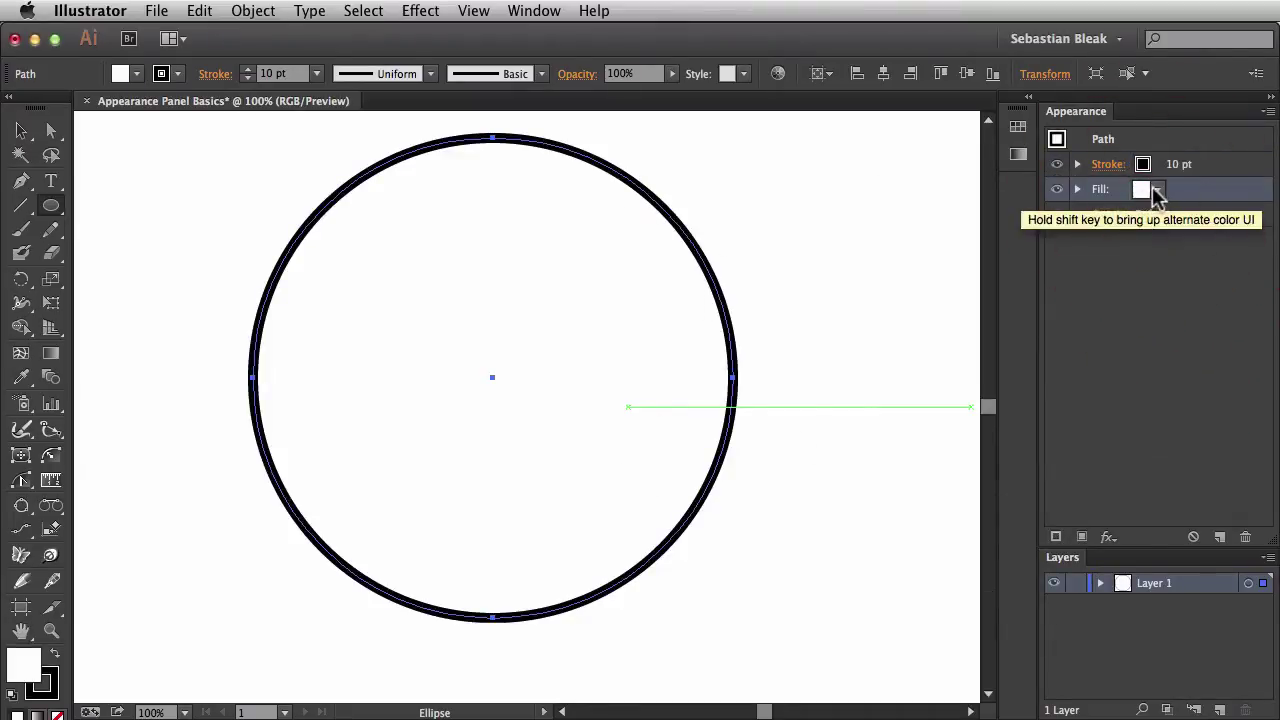
{"action": "left_click", "coordinate": [1157, 190]}
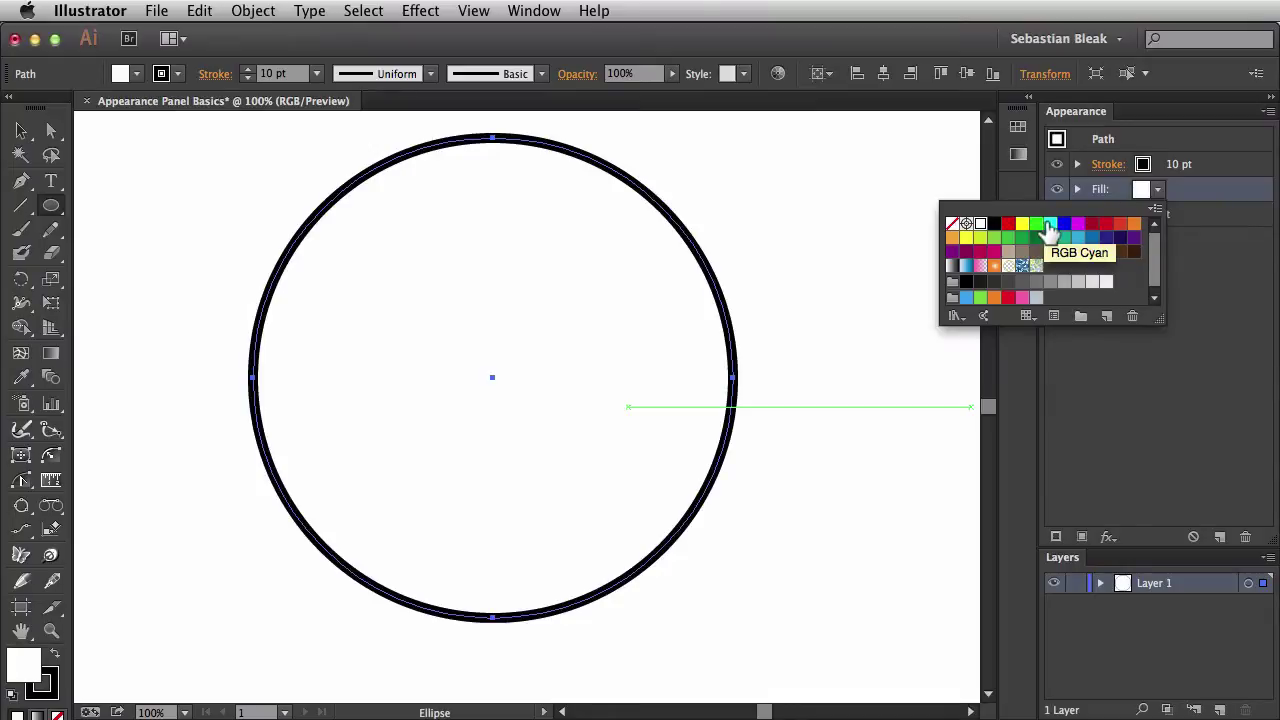
{"action": "left_click", "coordinate": [1048, 224]}
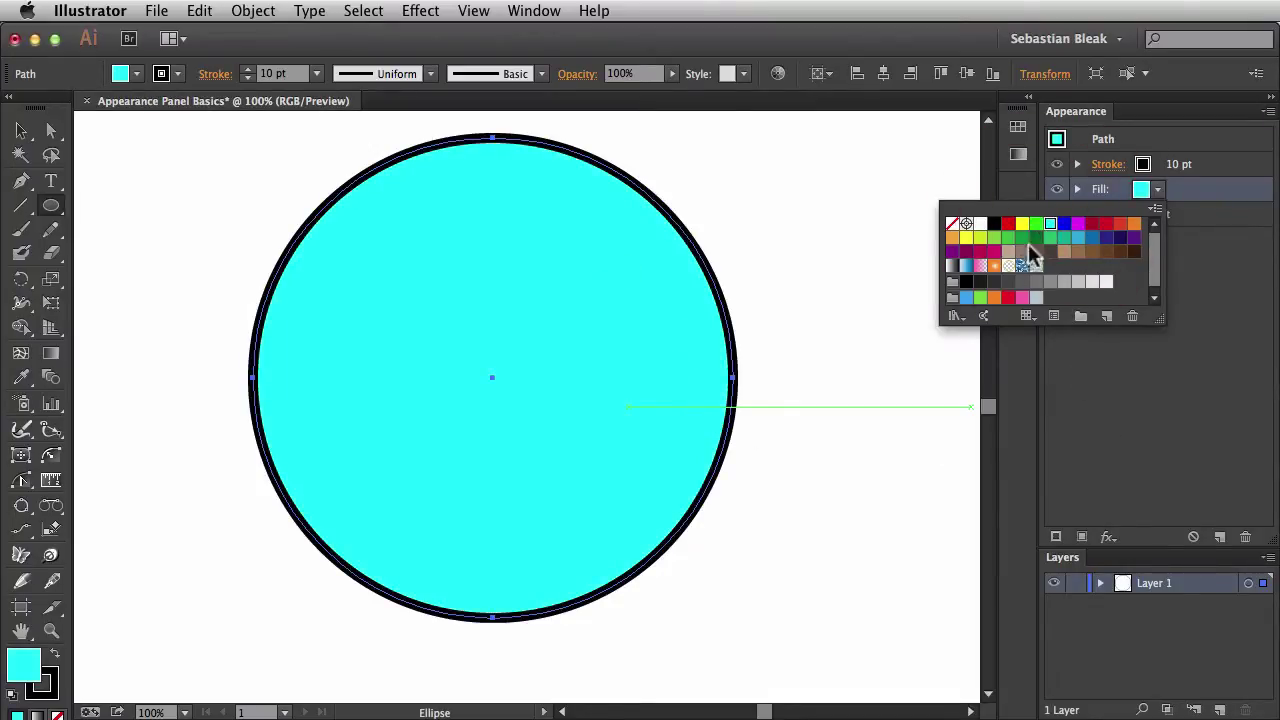
{"action": "left_click", "coordinate": [1162, 433]}
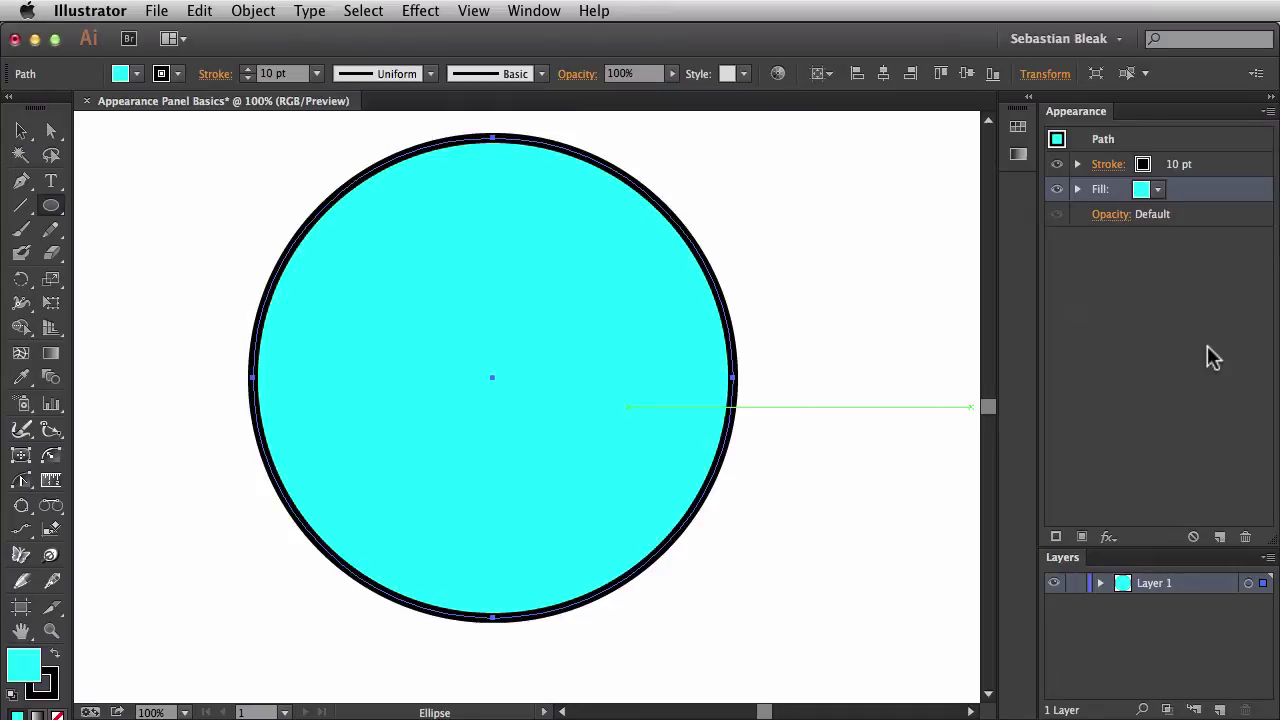
- Try stacking the circle's cyan fill above its black stroke, and restore the original order with the stroke on top
{"action": "key", "text": "super+space"}
{"action": "left_click_drag", "start_coordinate": [832, 443], "coordinate": [410, 120]}
{"action": "key", "text": "space"}
{"action": "left_click_drag", "start_coordinate": [611, 403], "coordinate": [697, 430]}
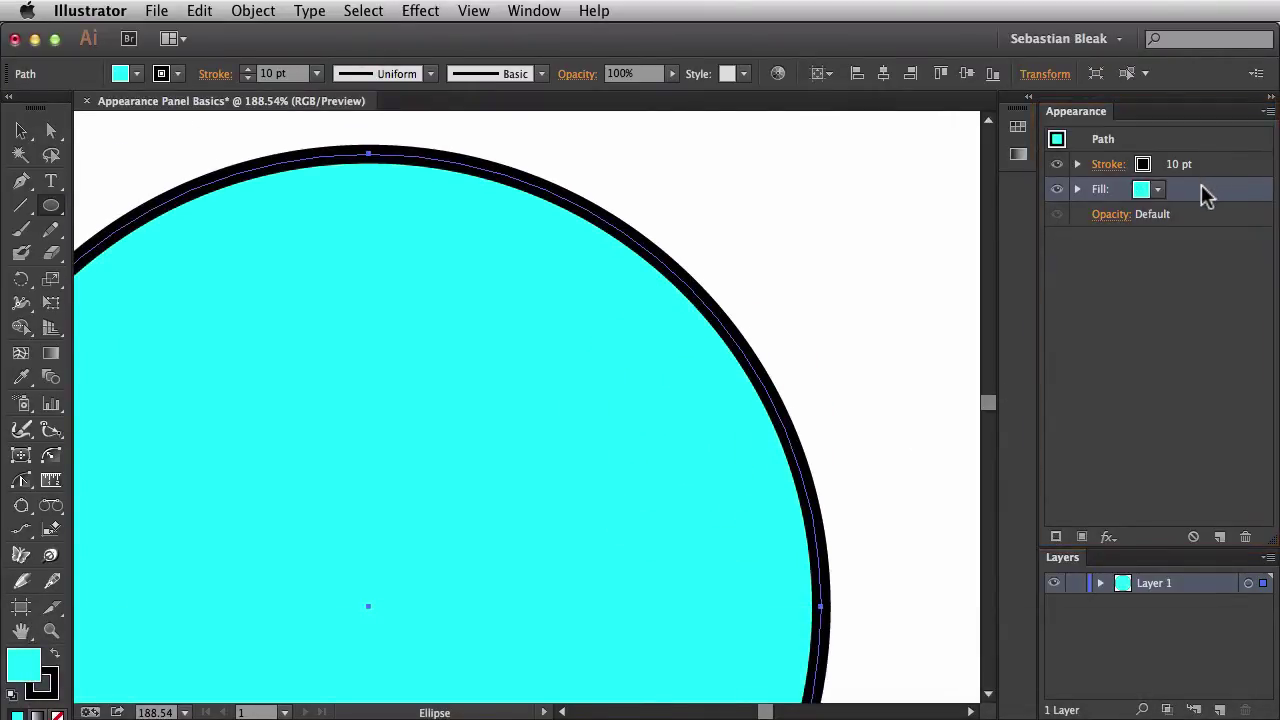
{"action": "left_click_drag", "start_coordinate": [1196, 187], "coordinate": [1230, 158]}
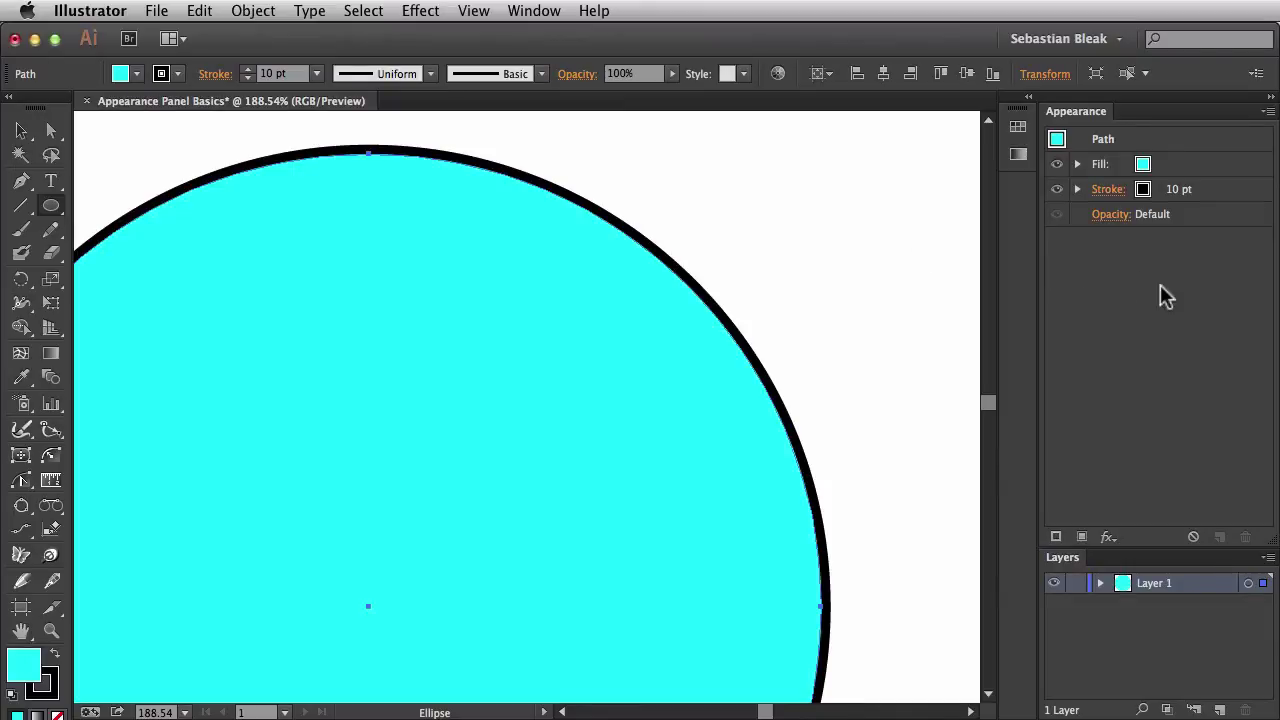
{"action": "left_click_drag", "start_coordinate": [1194, 170], "coordinate": [1191, 203]}
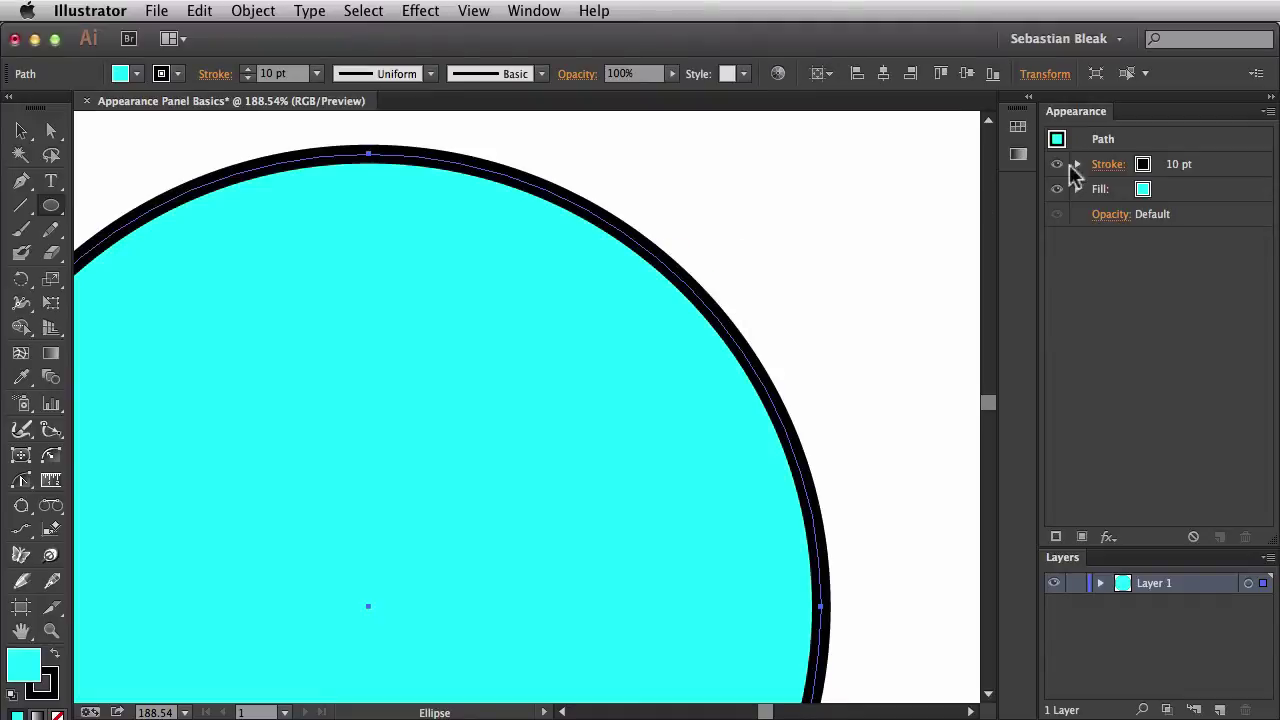
- Turn the circle's black stroke into a dashed line with 12 pt dashes
{"action": "left_click", "coordinate": [1108, 165]}
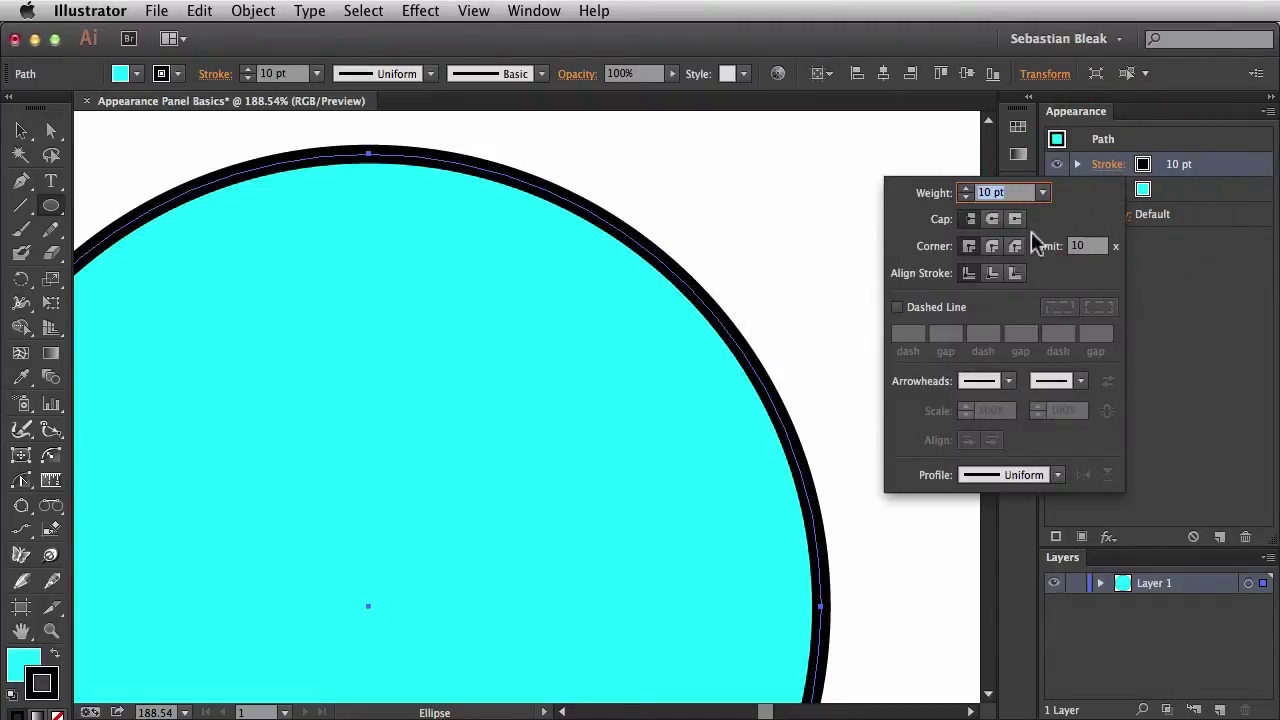
{"action": "left_click", "coordinate": [897, 308]}
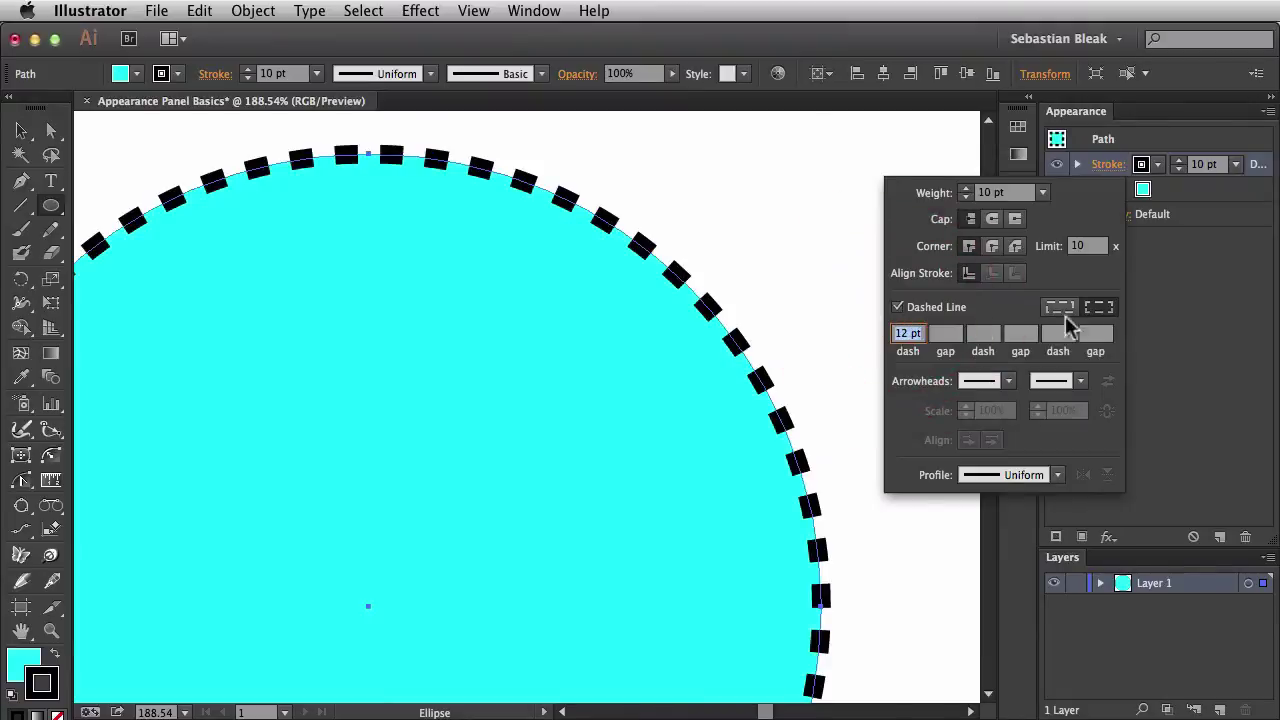
{"action": "left_click", "coordinate": [1205, 316]}
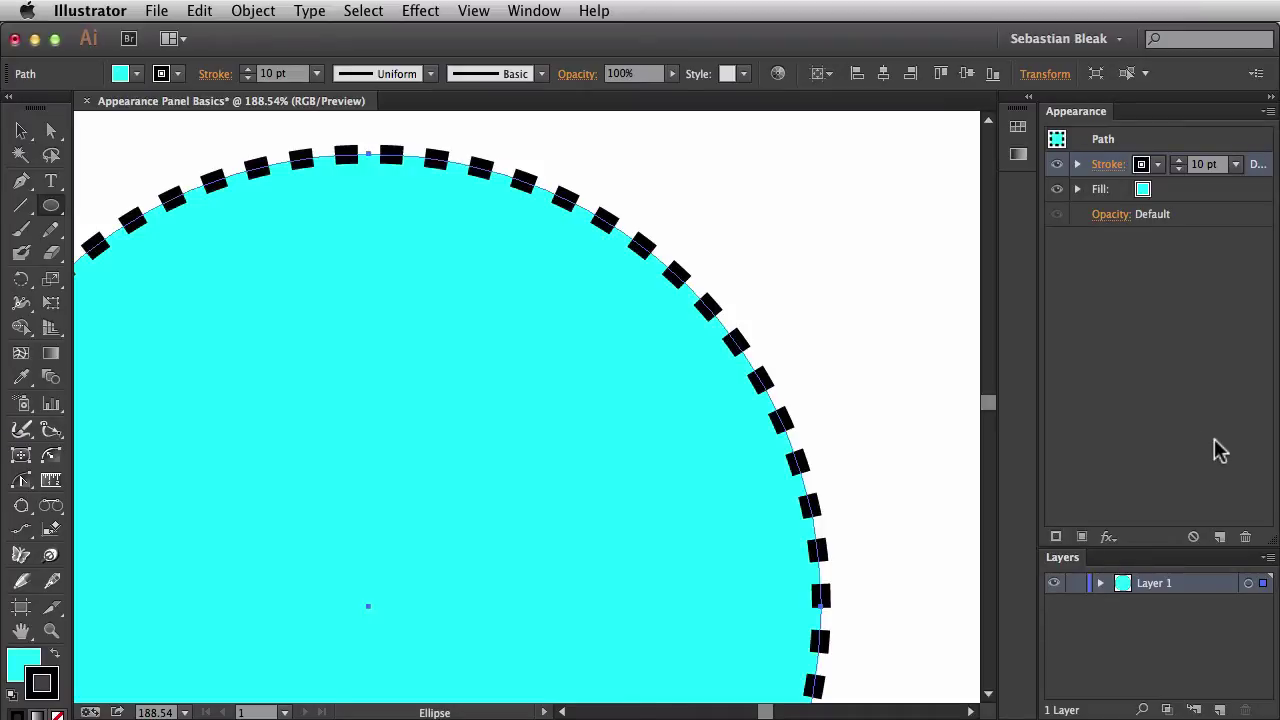
- Duplicate the black dashed stroke and colour the lower copy red
{"action": "left_click", "coordinate": [1221, 536]}
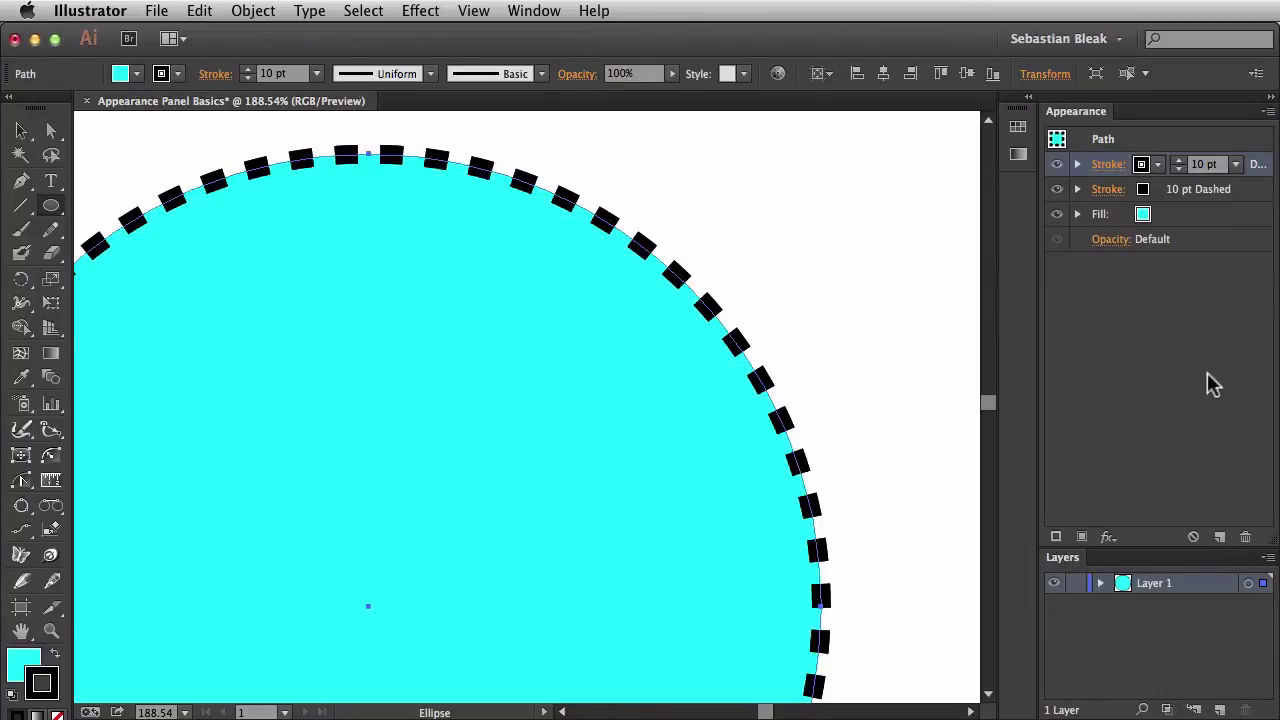
{"action": "left_click", "coordinate": [1250, 196]}
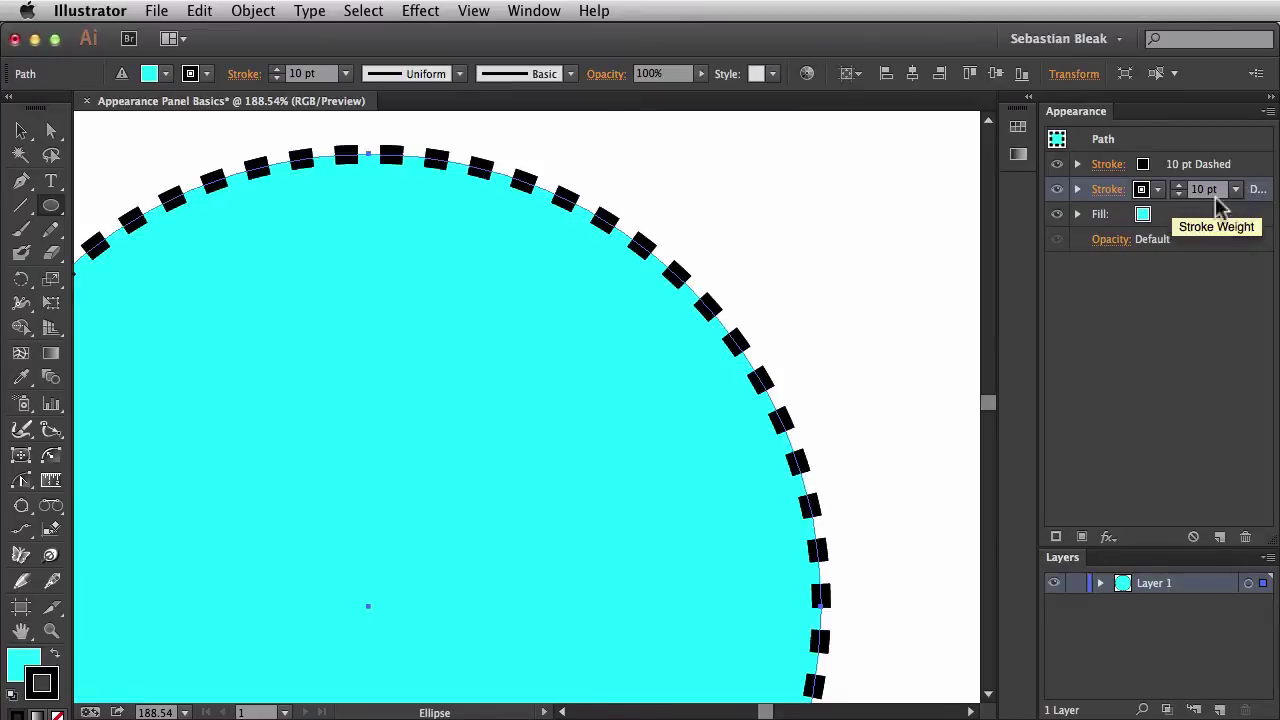
{"action": "left_click", "coordinate": [1158, 192]}
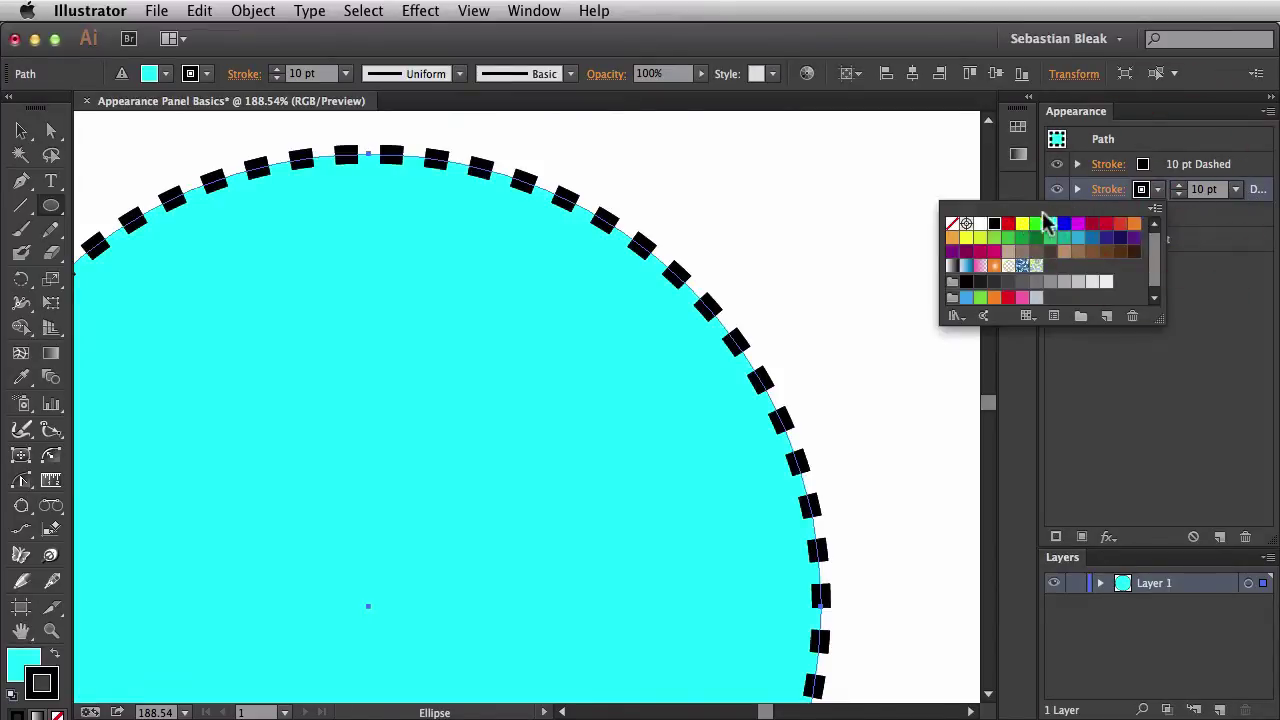
{"action": "left_click", "coordinate": [1010, 224]}
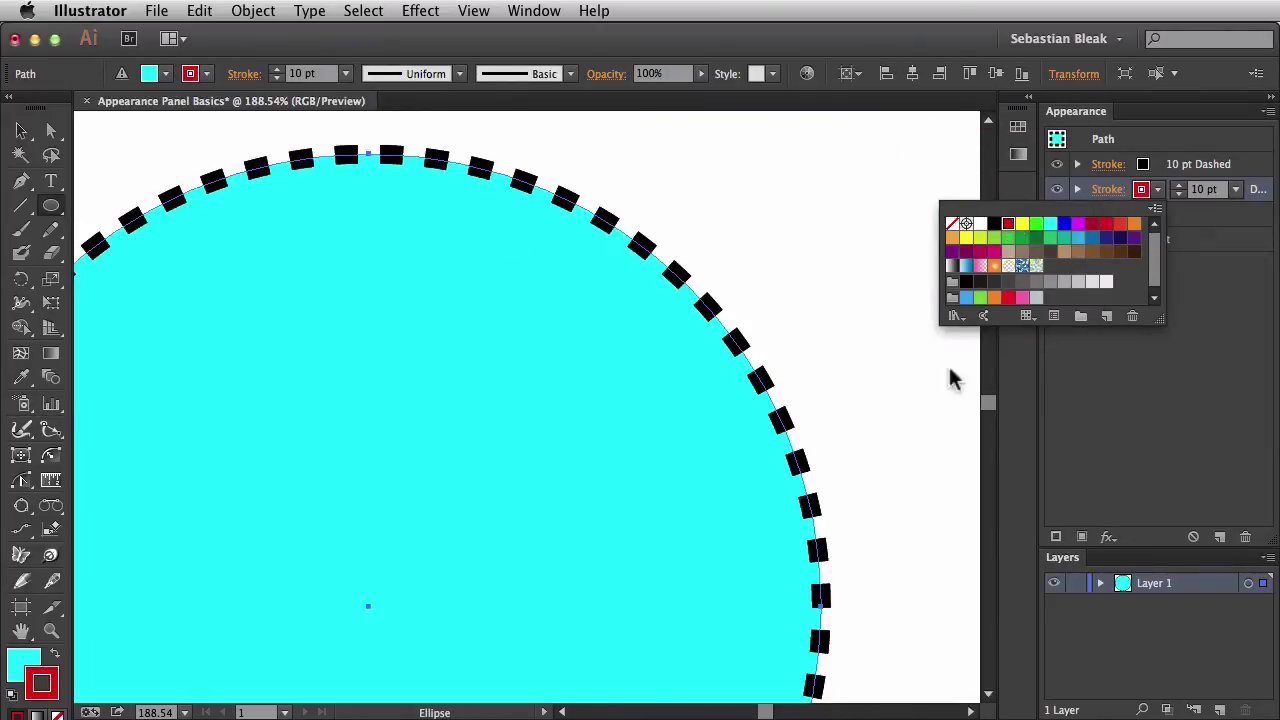
{"action": "left_click", "coordinate": [1168, 390]}
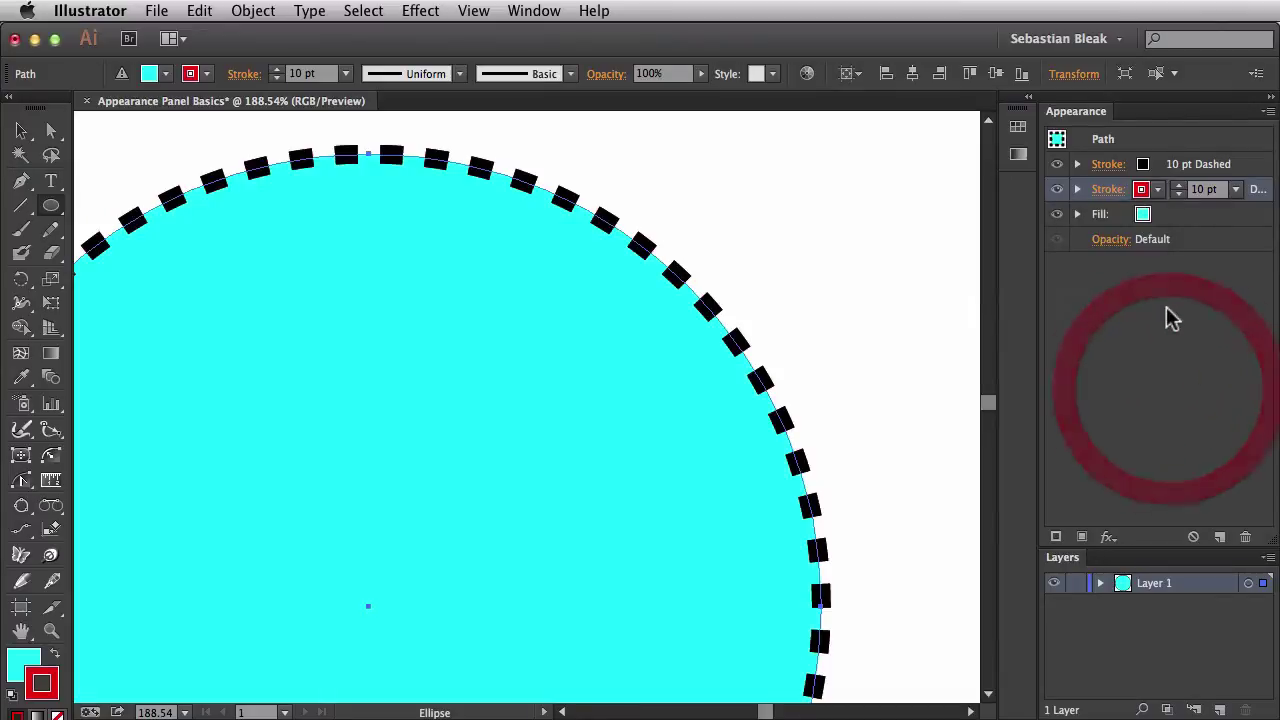
- Make the red stroke a solid line and check it by briefly hiding the black dashed stroke above it
{"action": "left_click", "coordinate": [1106, 189]}
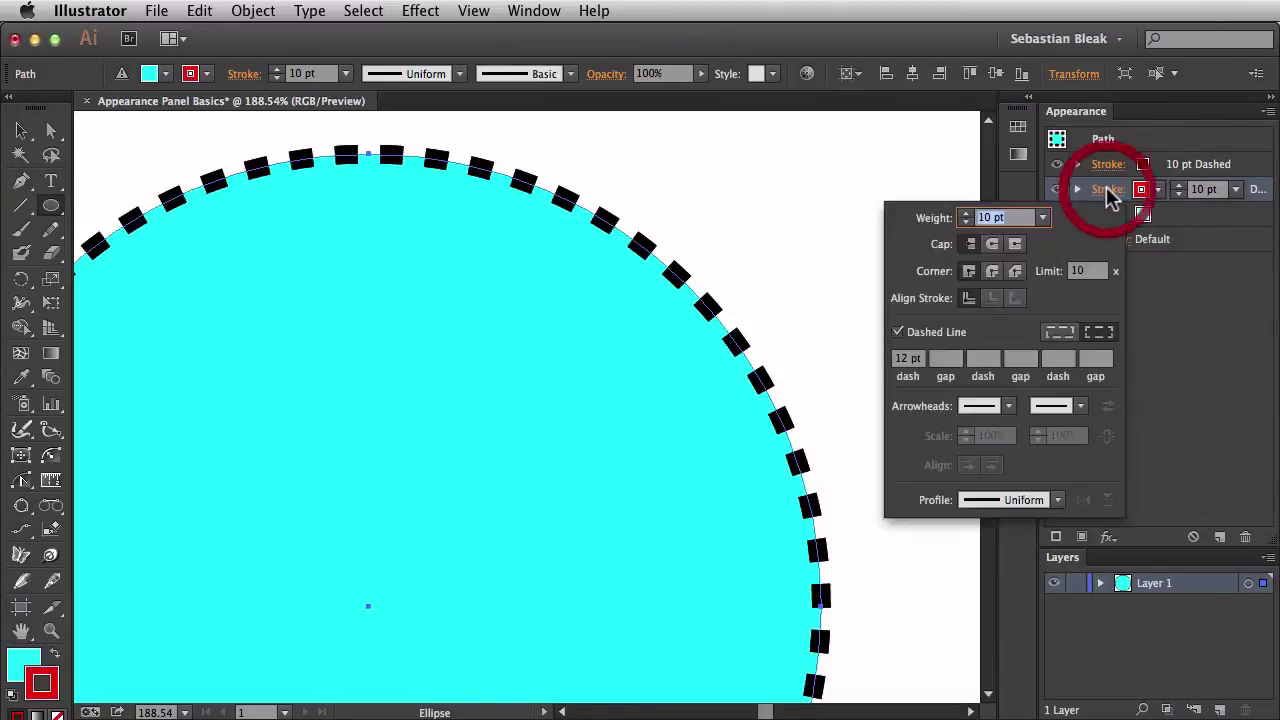
{"action": "left_click", "coordinate": [898, 333]}
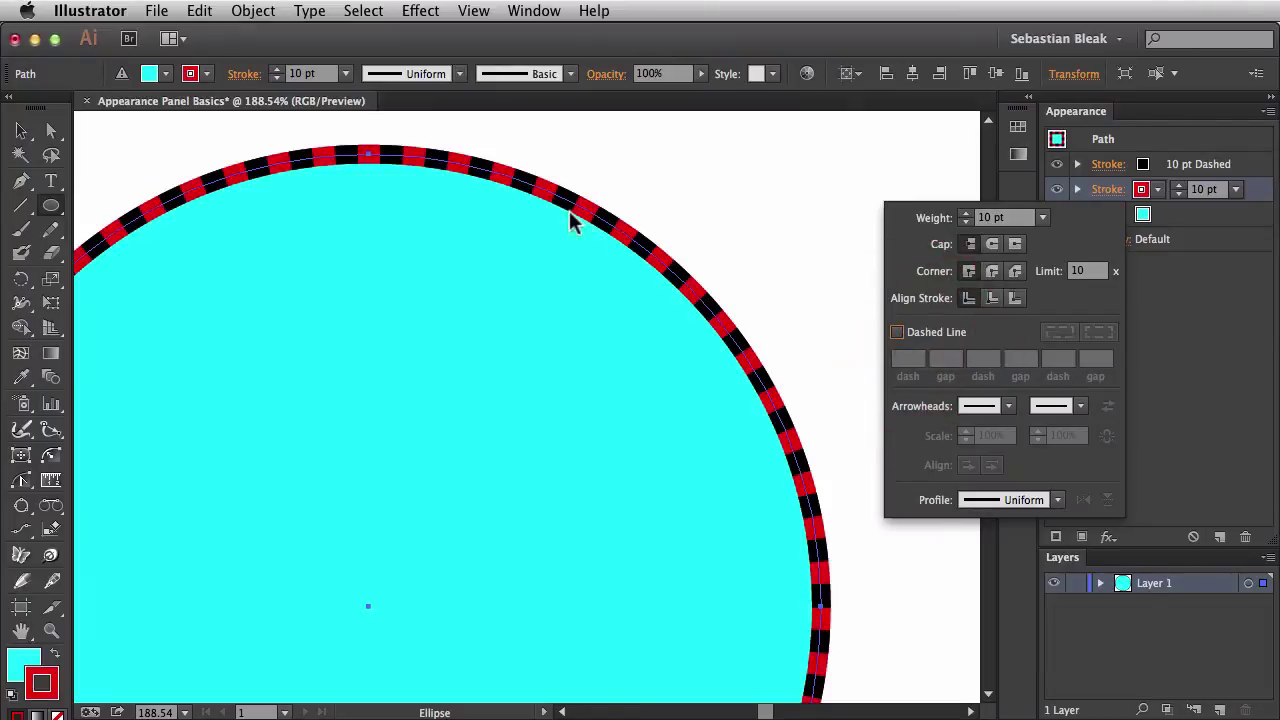
{"action": "left_click", "coordinate": [1207, 387]}
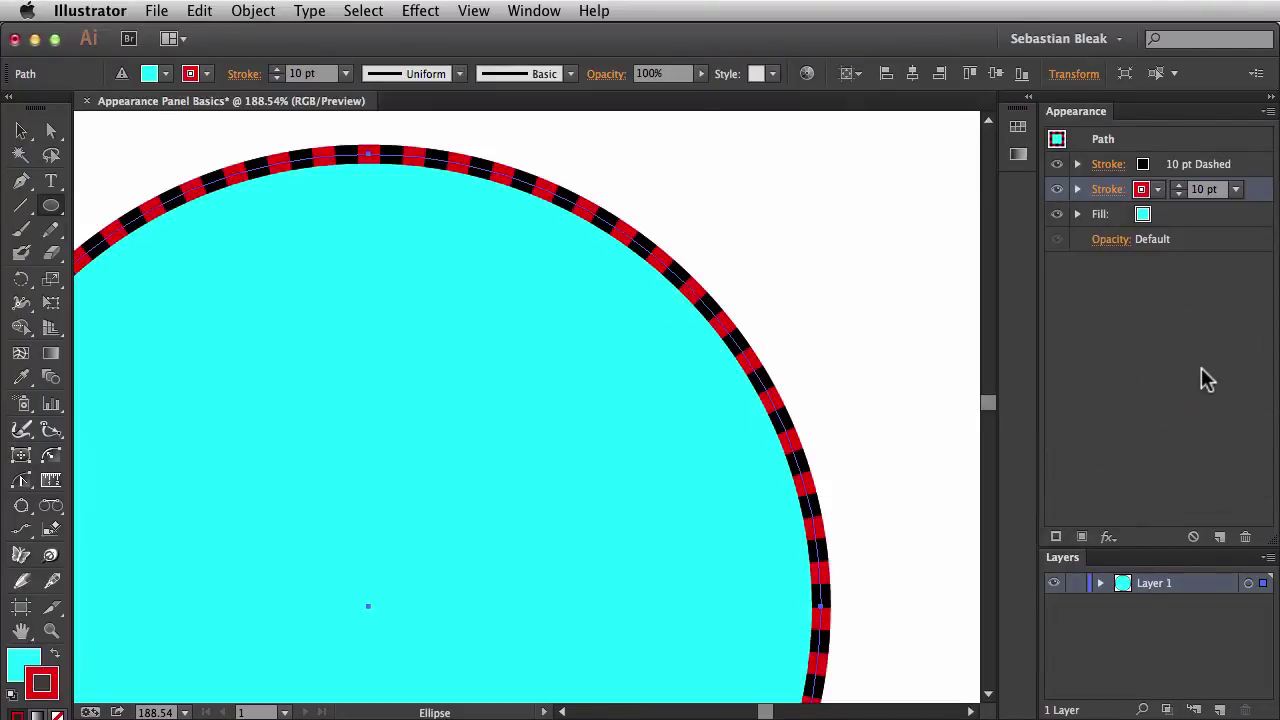
{"action": "left_click", "coordinate": [1056, 165]}
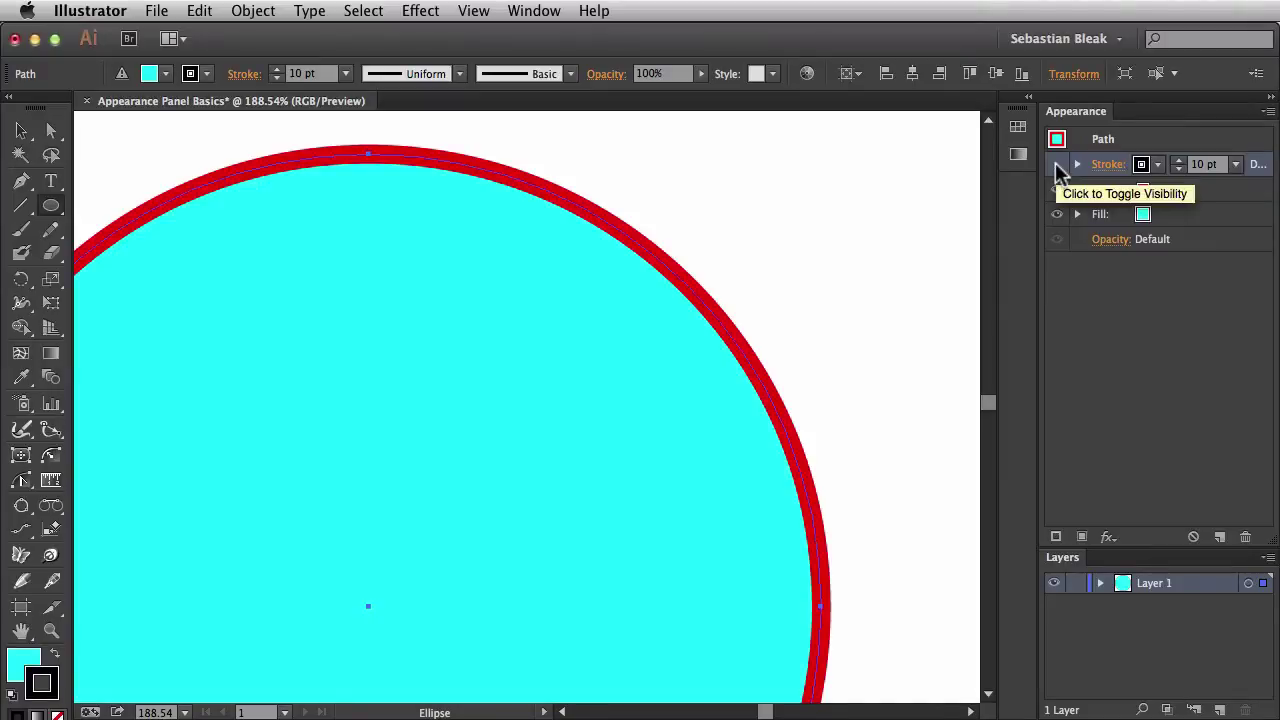
{"action": "left_click", "coordinate": [1055, 164]}
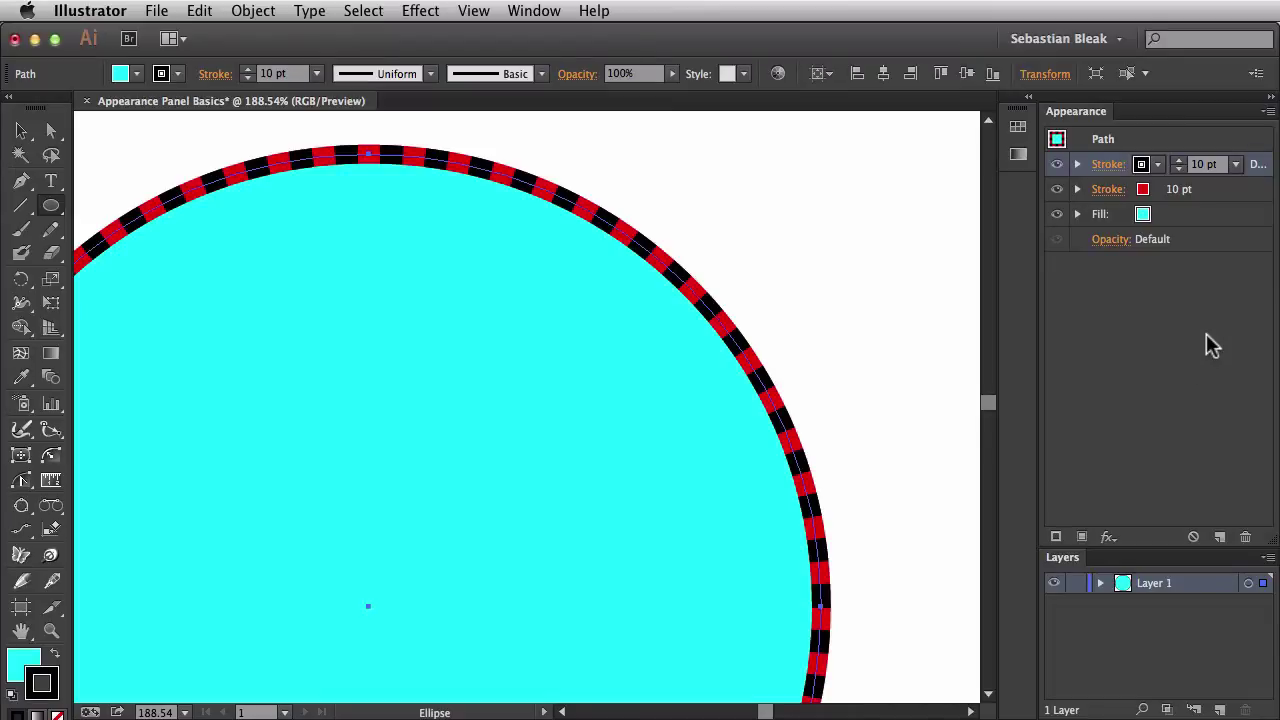
- Duplicate the red stroke and give the lower copy a yellow colour and a 20 pt weight
{"action": "left_click_drag", "start_coordinate": [1208, 190], "coordinate": [1220, 535]}
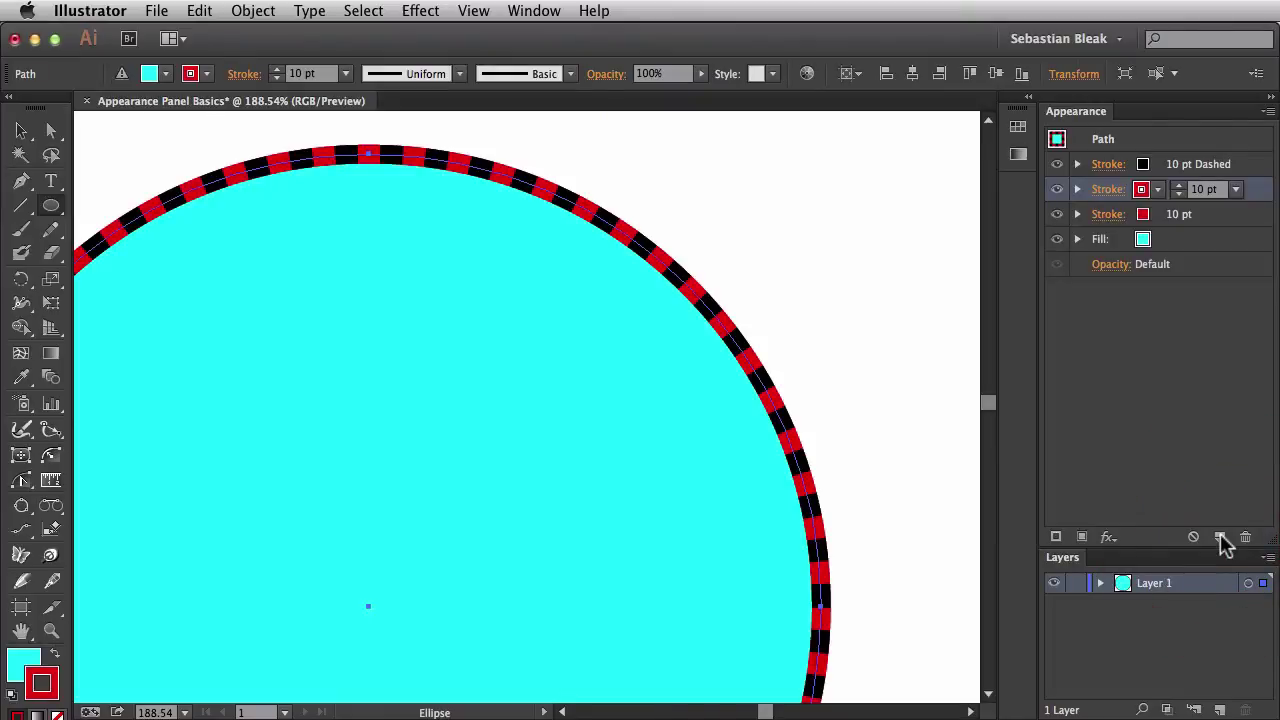
{"action": "left_click", "coordinate": [1222, 210]}
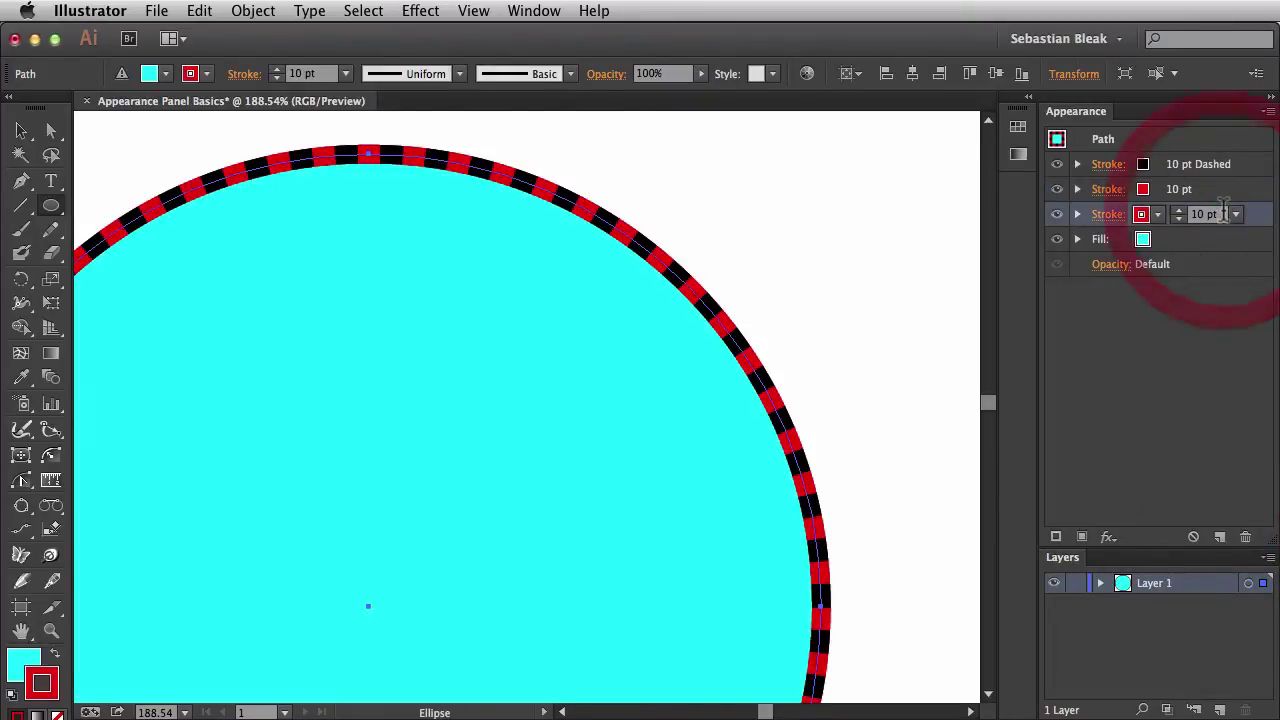
{"action": "left_click", "coordinate": [1157, 216]}
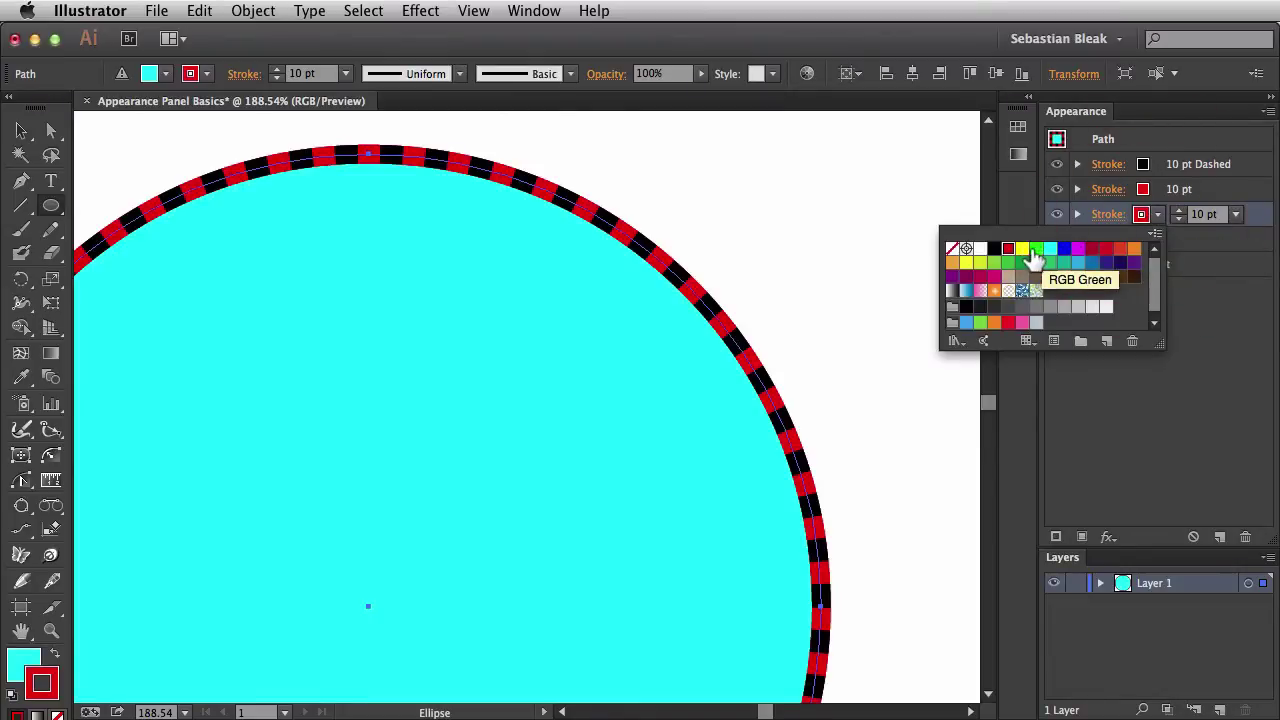
{"action": "left_click", "coordinate": [1022, 249]}
{"action": "left_click", "coordinate": [1177, 437]}
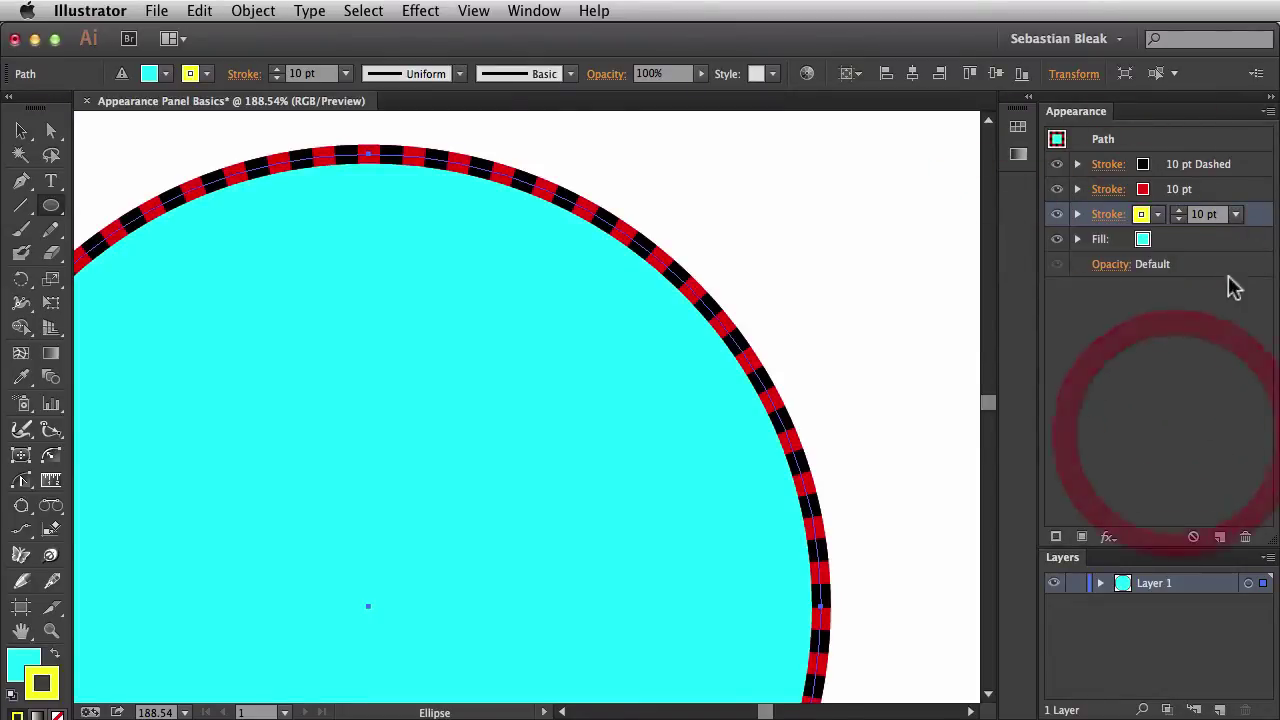
{"action": "left_click", "coordinate": [1236, 215]}
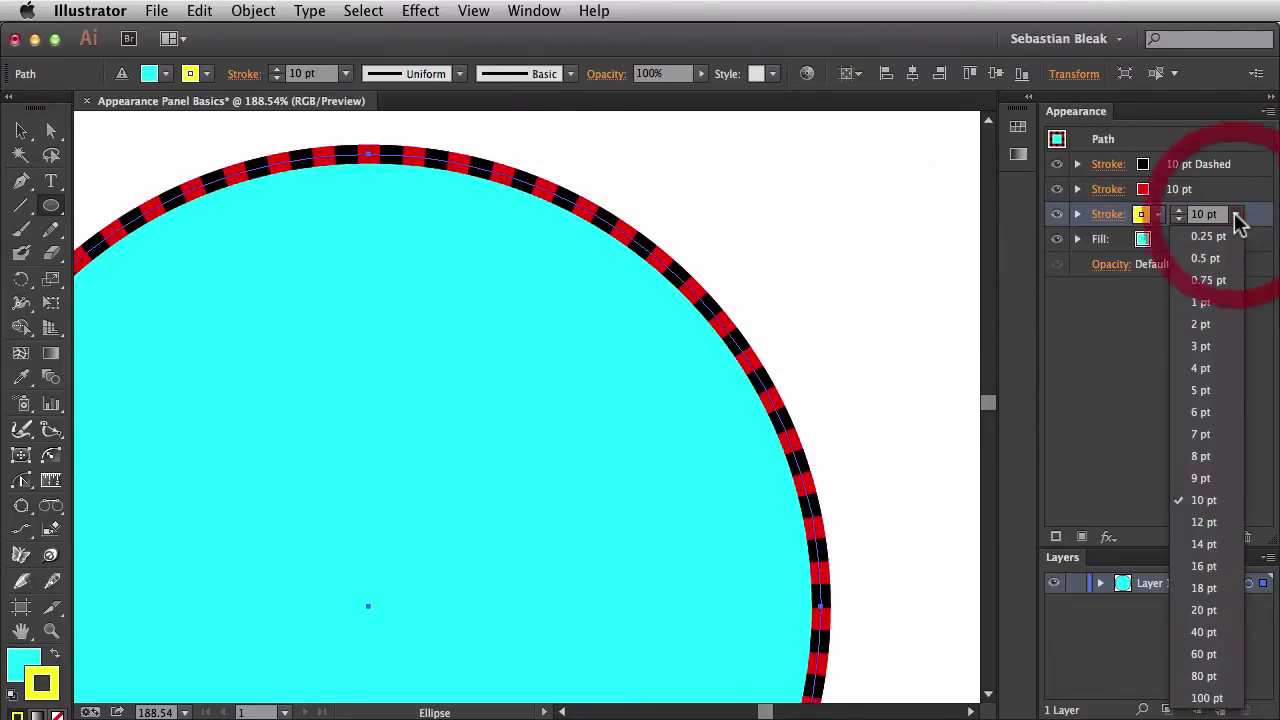
{"action": "left_click", "coordinate": [1205, 610]}
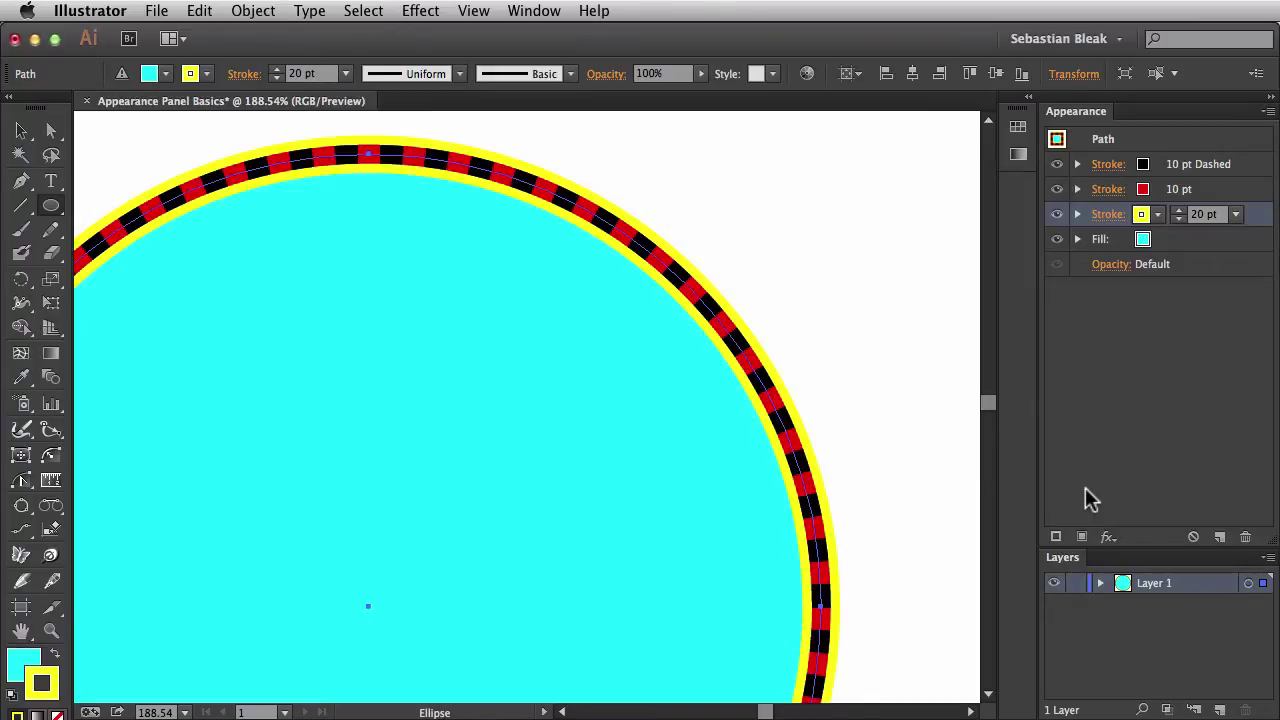
- Duplicate the yellow 20 pt stroke and colour the lower copy bright green
{"action": "left_click", "coordinate": [1056, 538]}
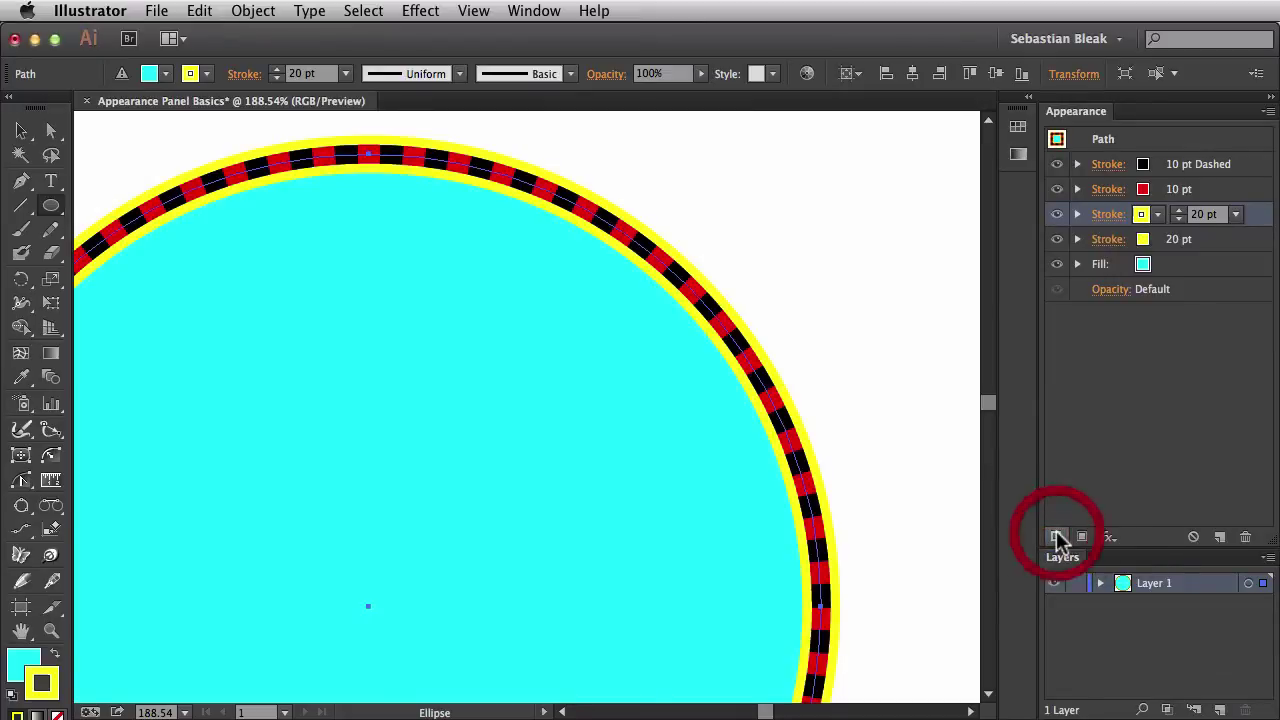
{"action": "left_click", "coordinate": [1216, 243]}
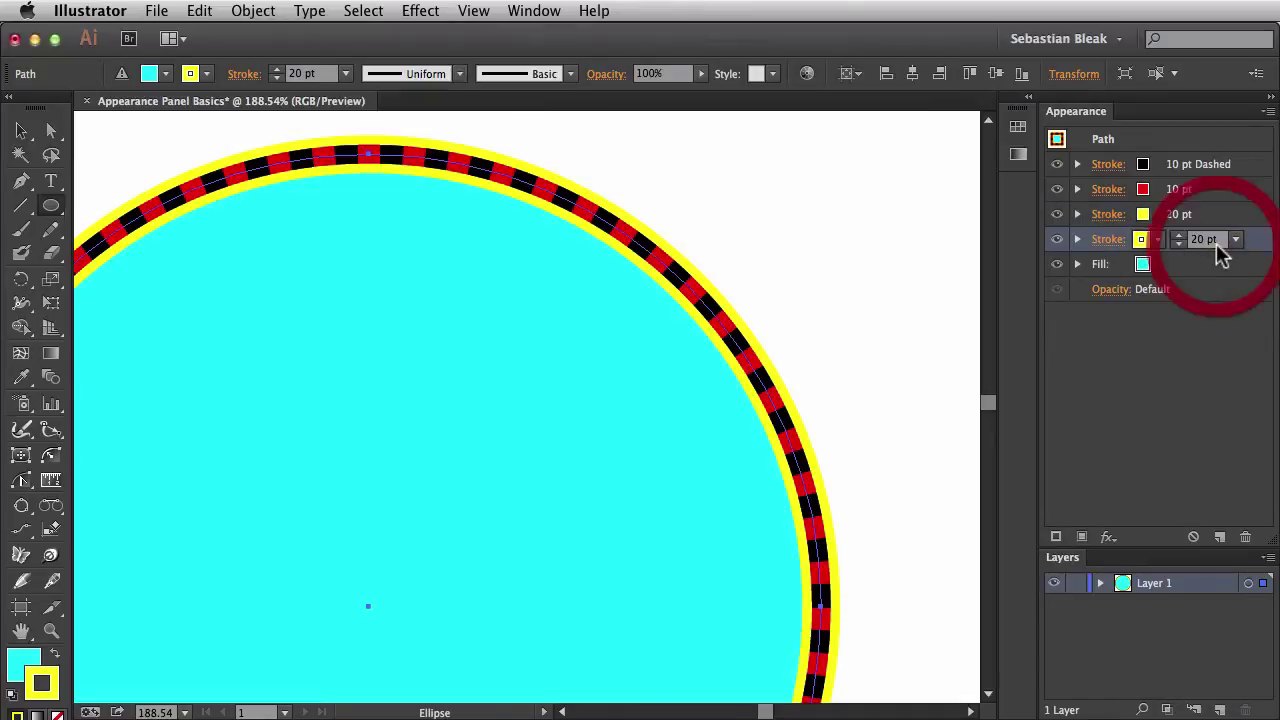
{"action": "left_click", "coordinate": [1159, 240]}
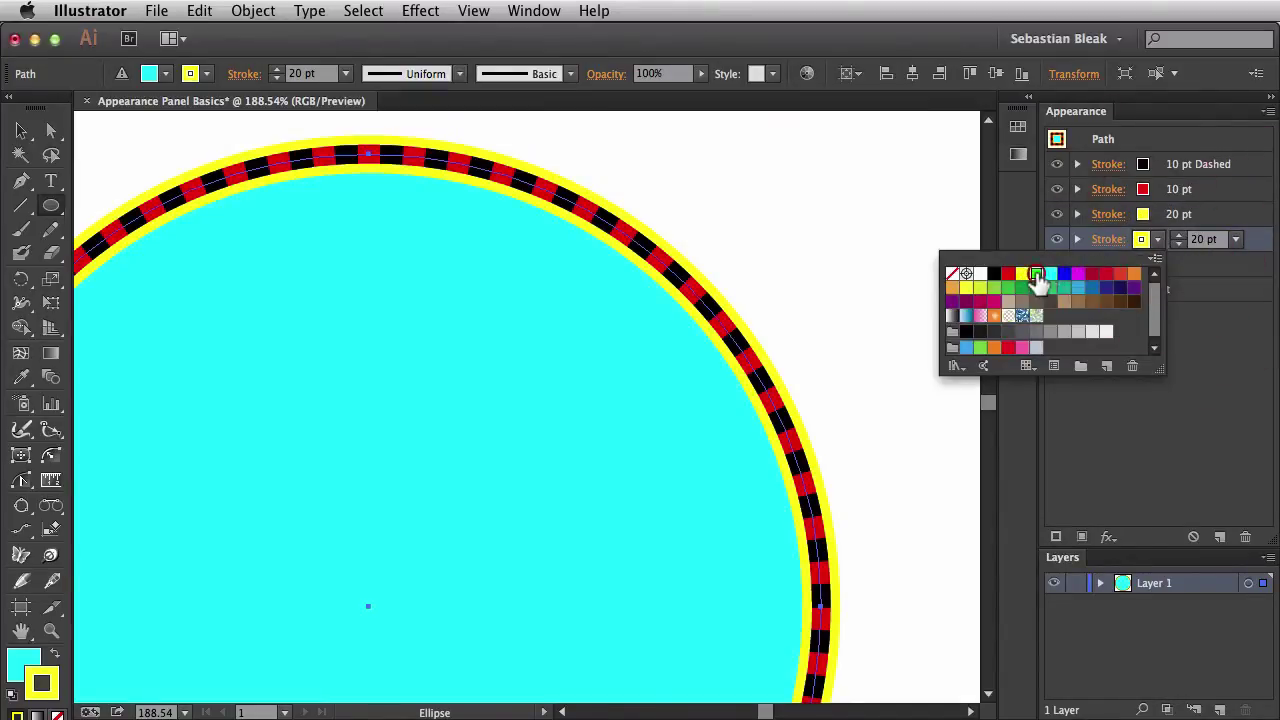
{"action": "left_click", "coordinate": [1037, 276]}
{"action": "left_click", "coordinate": [1218, 402]}
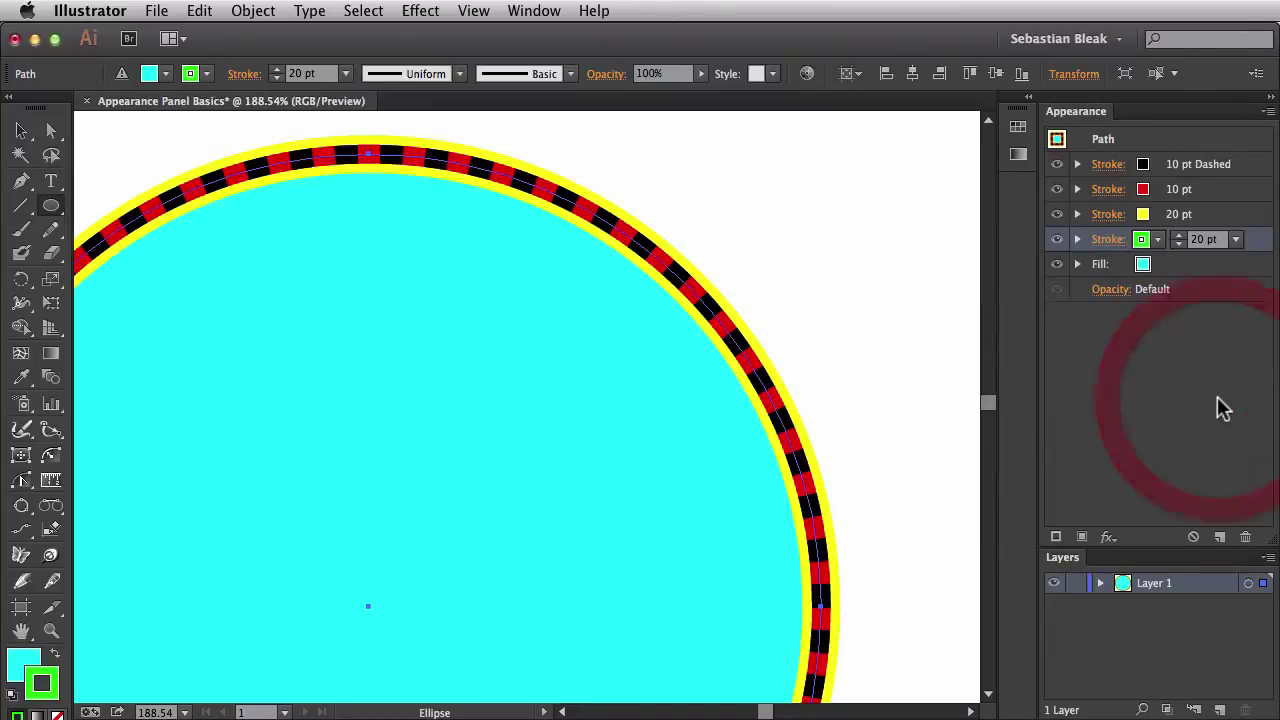
- Set the green stroke's weight to 34 pt
{"action": "left_click", "coordinate": [1236, 240]}
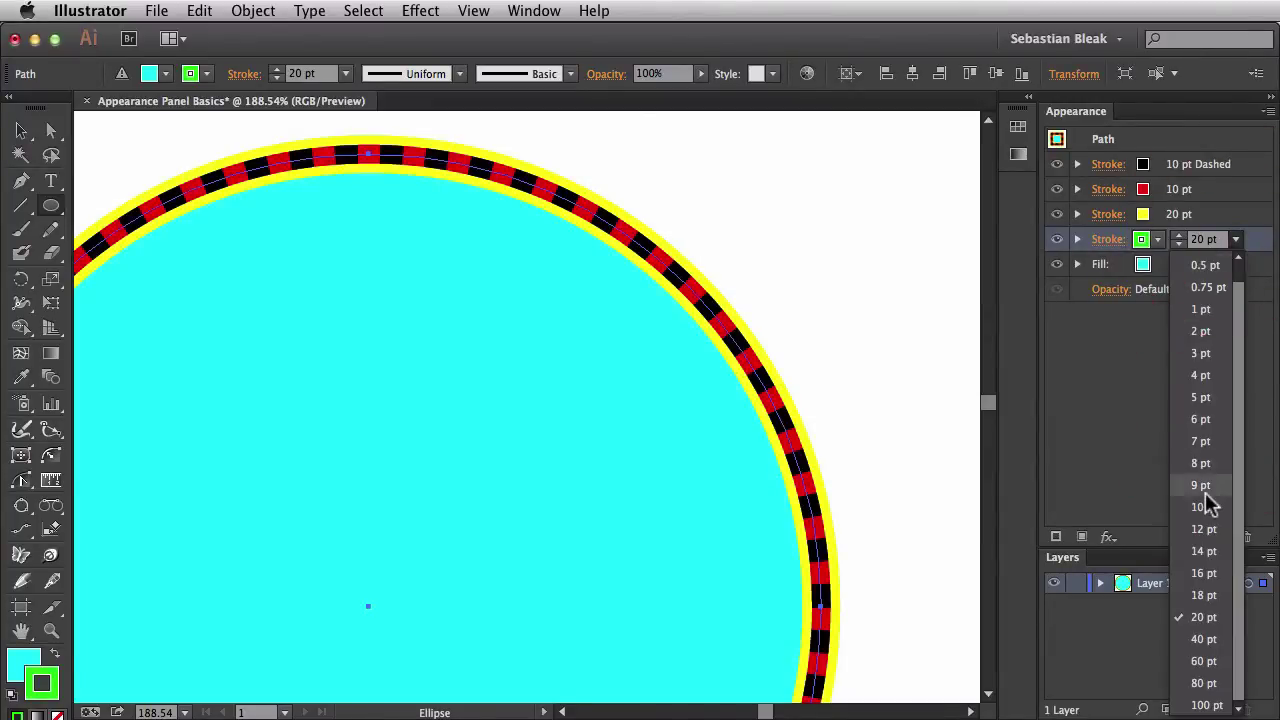
{"action": "left_click", "coordinate": [1203, 639]}
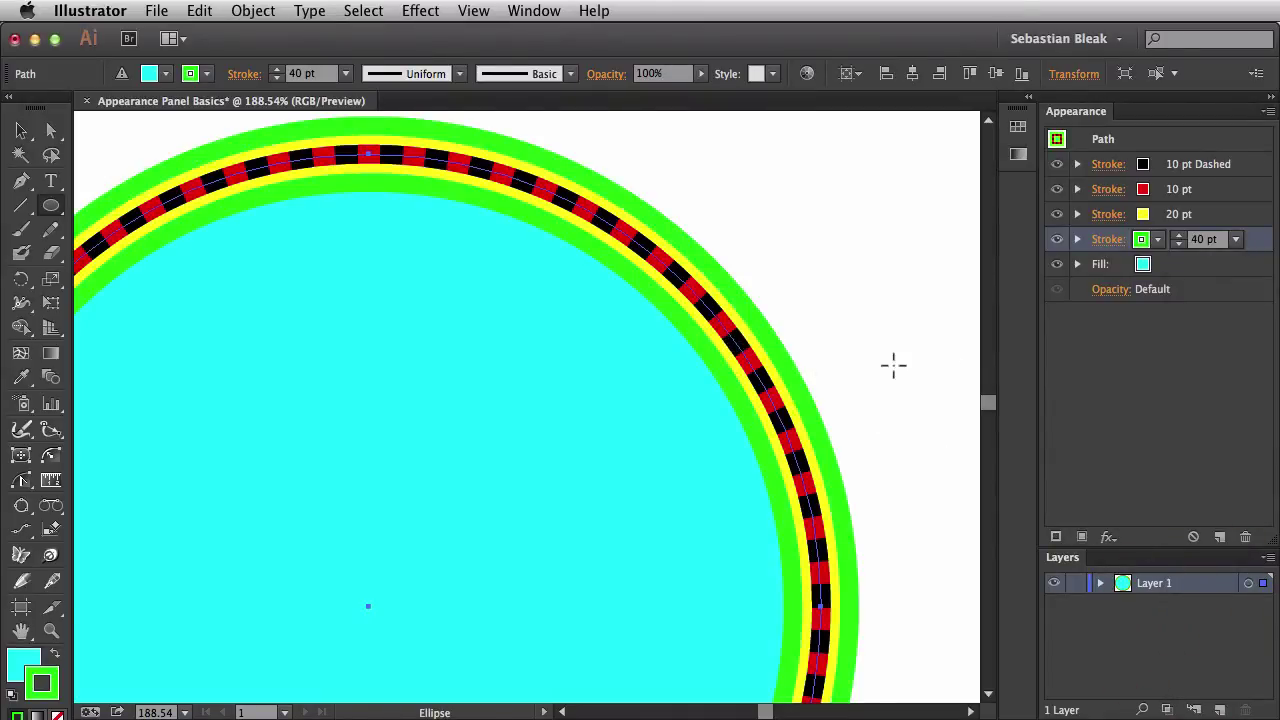
{"action": "key", "text": "Down"}
{"action": "key", "text": "Down"}
{"action": "key", "text": "Down"}
{"action": "key", "text": "Down"}
{"action": "key", "text": "Down"}
{"action": "key", "text": "Down"}
{"action": "key", "text": "Down"}
{"action": "key", "text": "Down"}
{"action": "key", "text": "Down"}
{"action": "key", "text": "Down"}
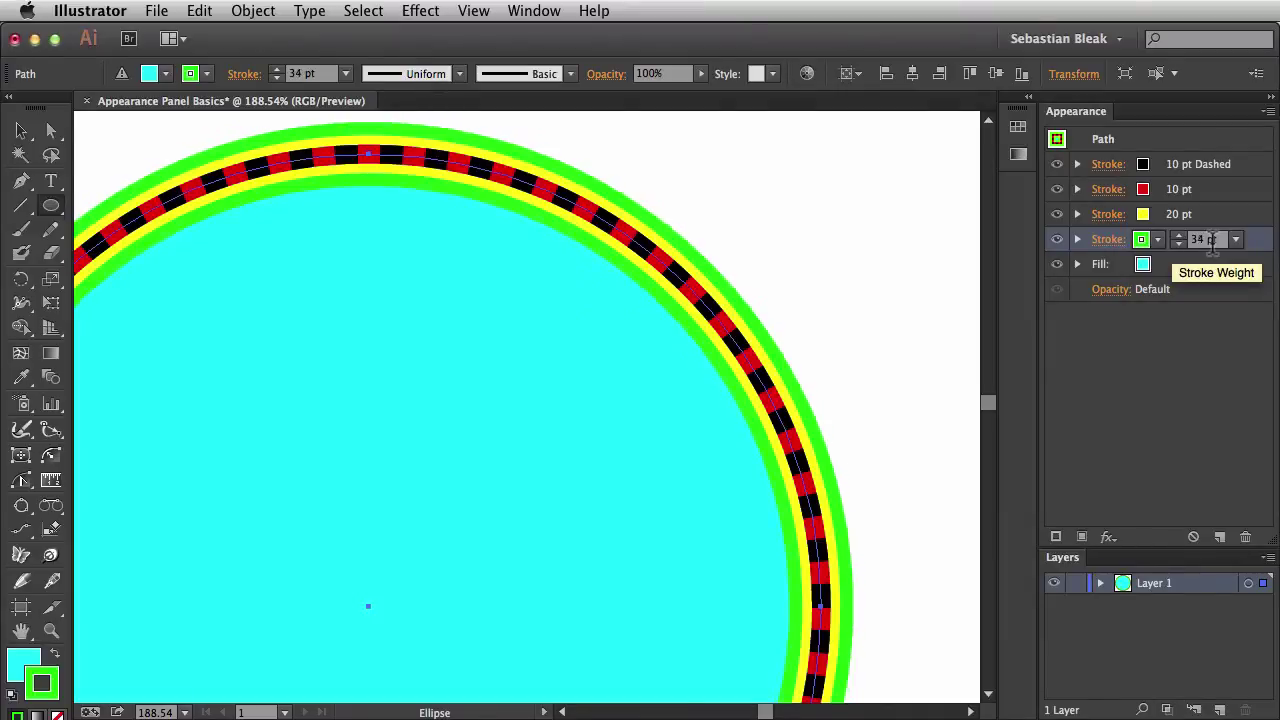
{"action": "key", "text": "Up"}
{"action": "key", "text": "Up"}
{"action": "key", "text": "Up"}
{"action": "key", "text": "Up"}
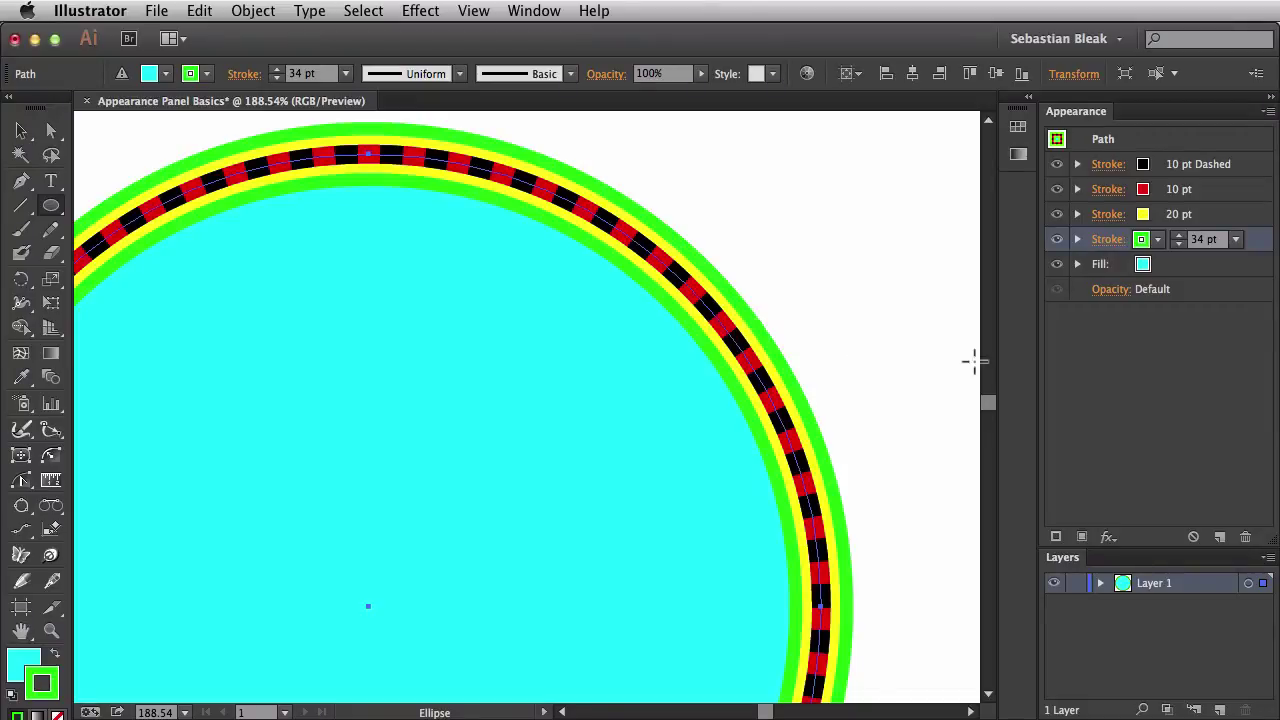
- Move the cyan fill between the yellow and green strokes, briefly trying it above the yellow stroke as well
{"action": "left_click_drag", "start_coordinate": [1173, 263], "coordinate": [1170, 230]}
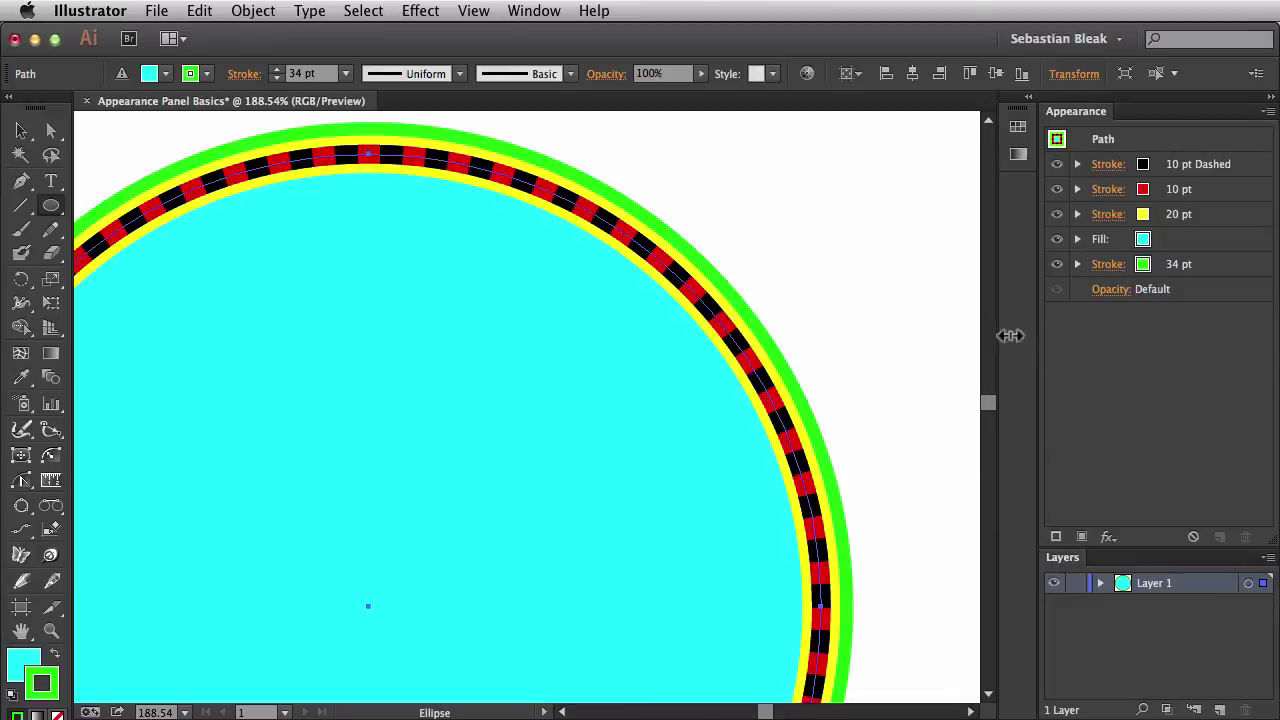
{"action": "left_click_drag", "start_coordinate": [1180, 250], "coordinate": [1183, 205]}
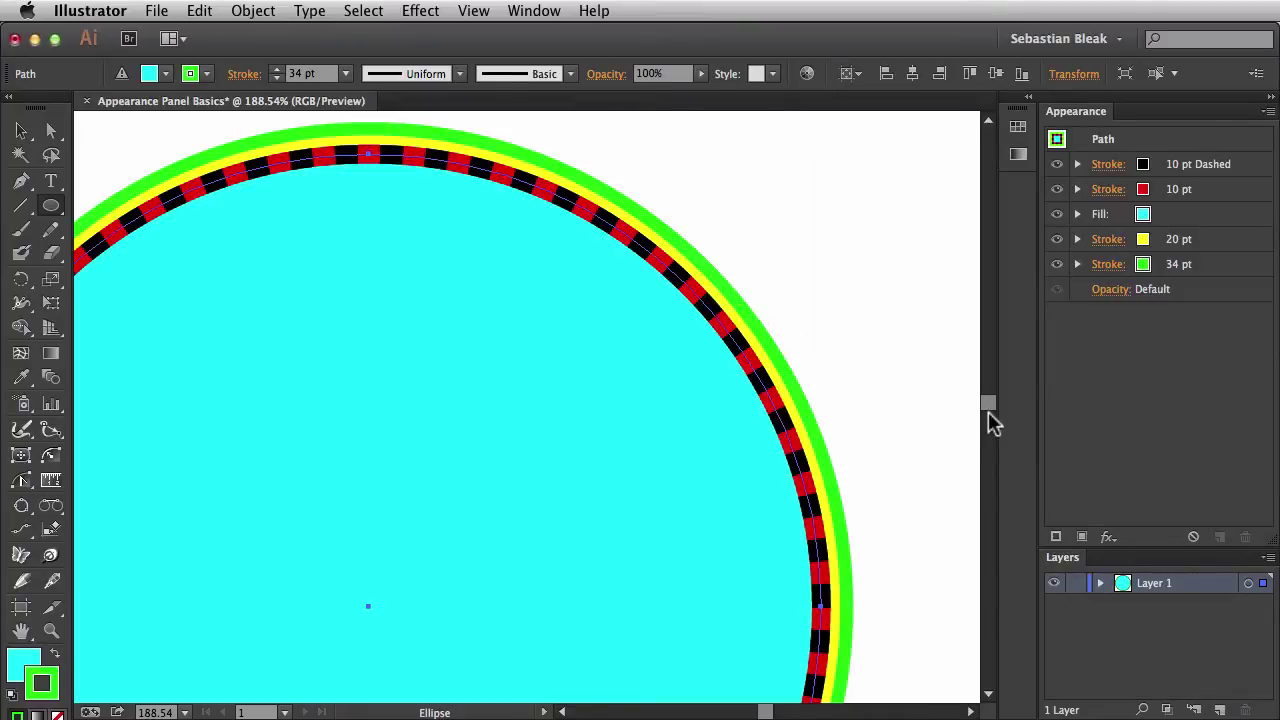
{"action": "left_click", "coordinate": [1190, 217]}
{"action": "left_click_drag", "start_coordinate": [1190, 217], "coordinate": [1194, 245]}
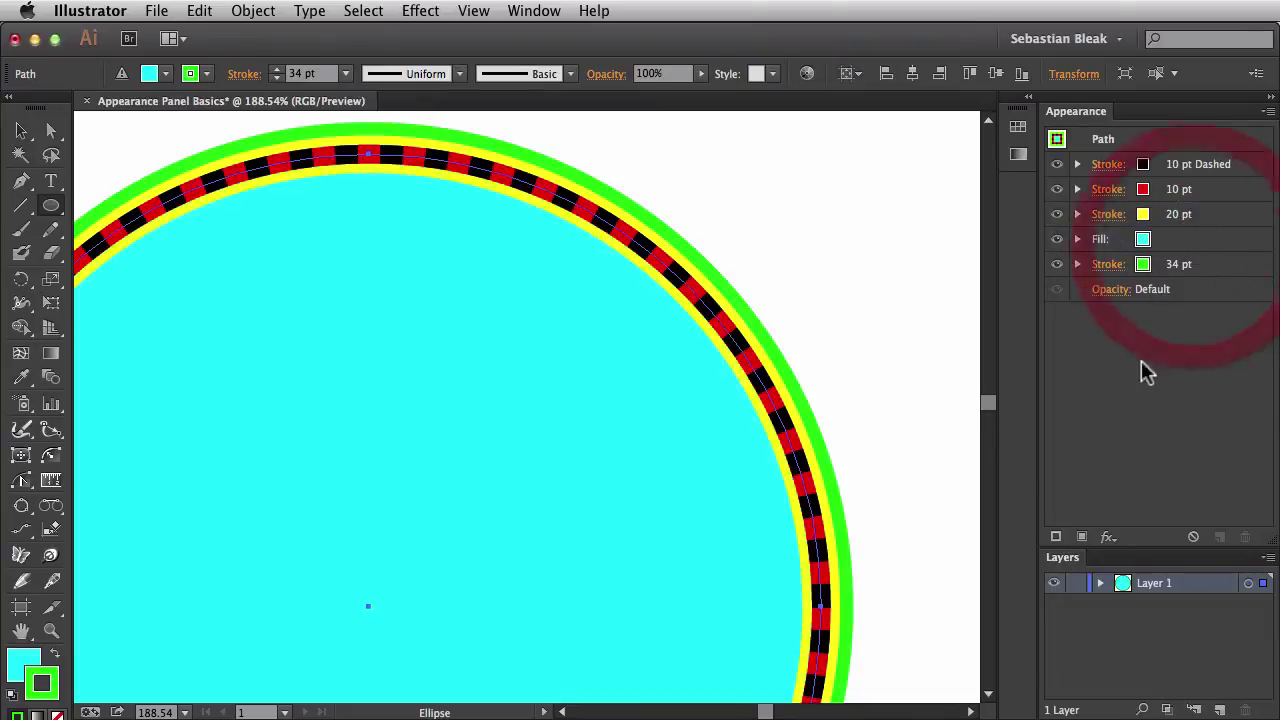
- Add a second fill above the cyan one and apply the white-to-black gradient swatch to it
{"action": "key", "text": "super+1"}
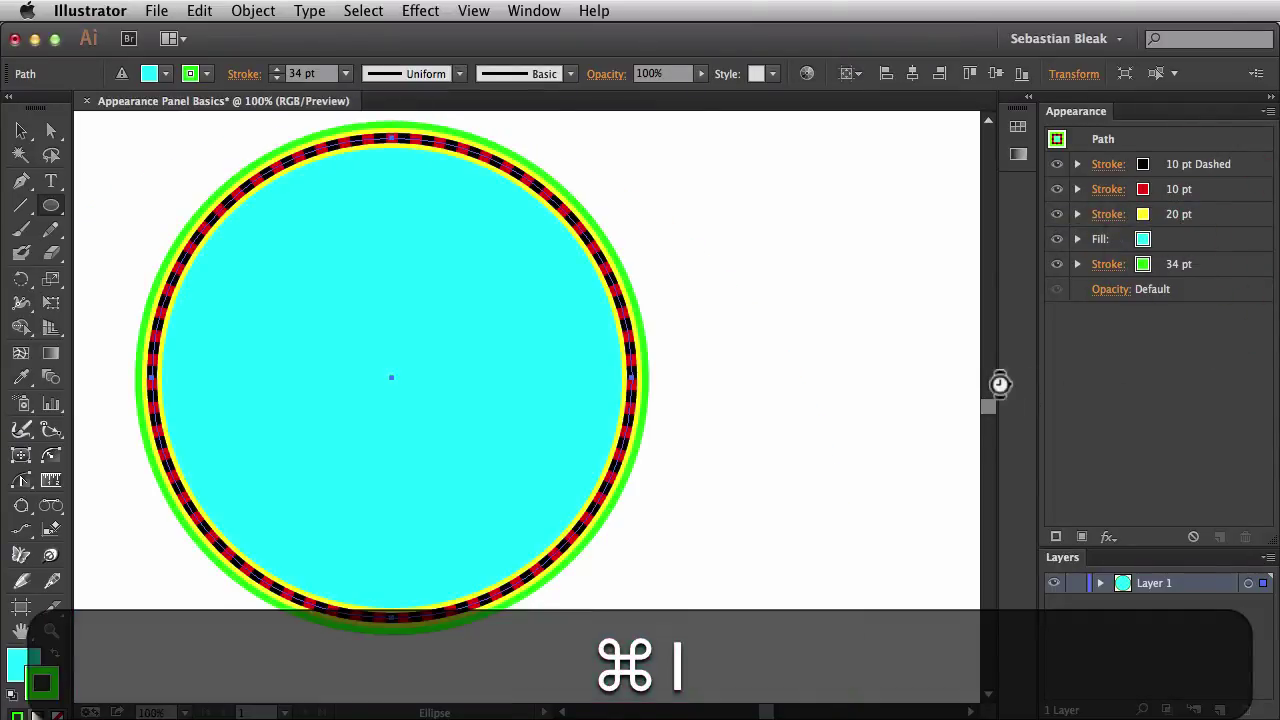
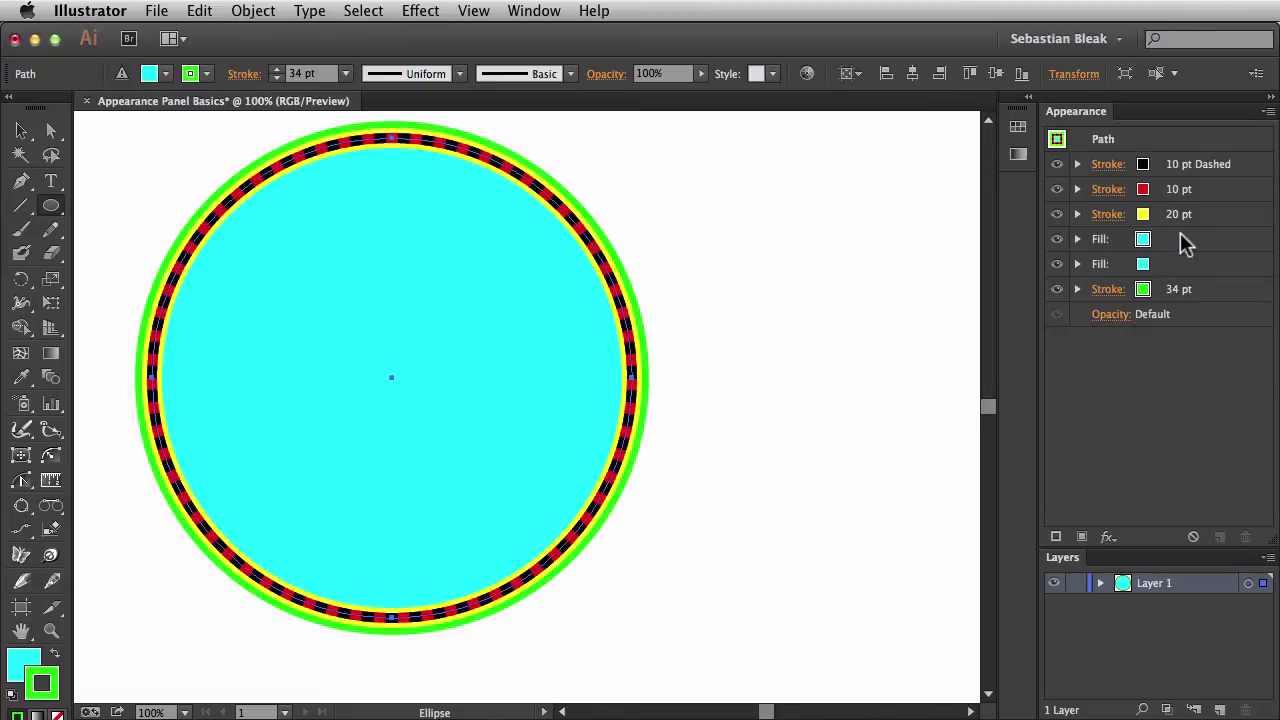
{"action": "left_click", "coordinate": [1180, 240]}
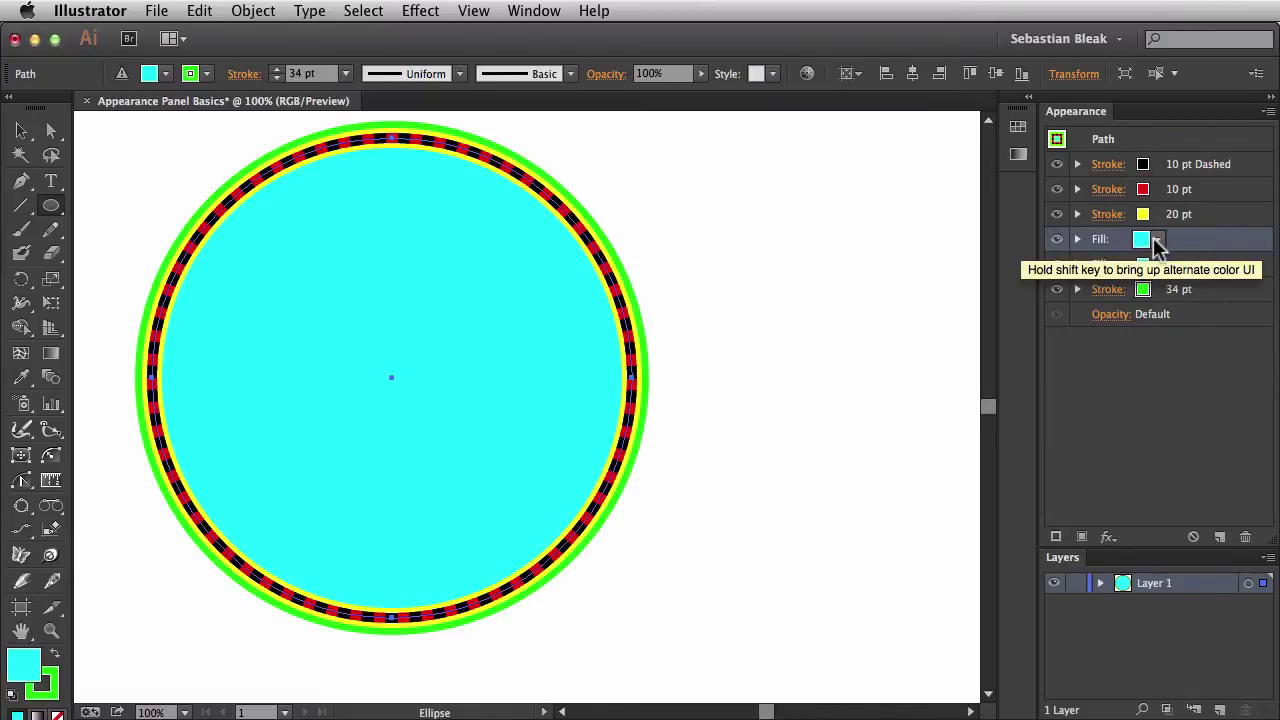
{"action": "left_click", "coordinate": [1157, 240]}
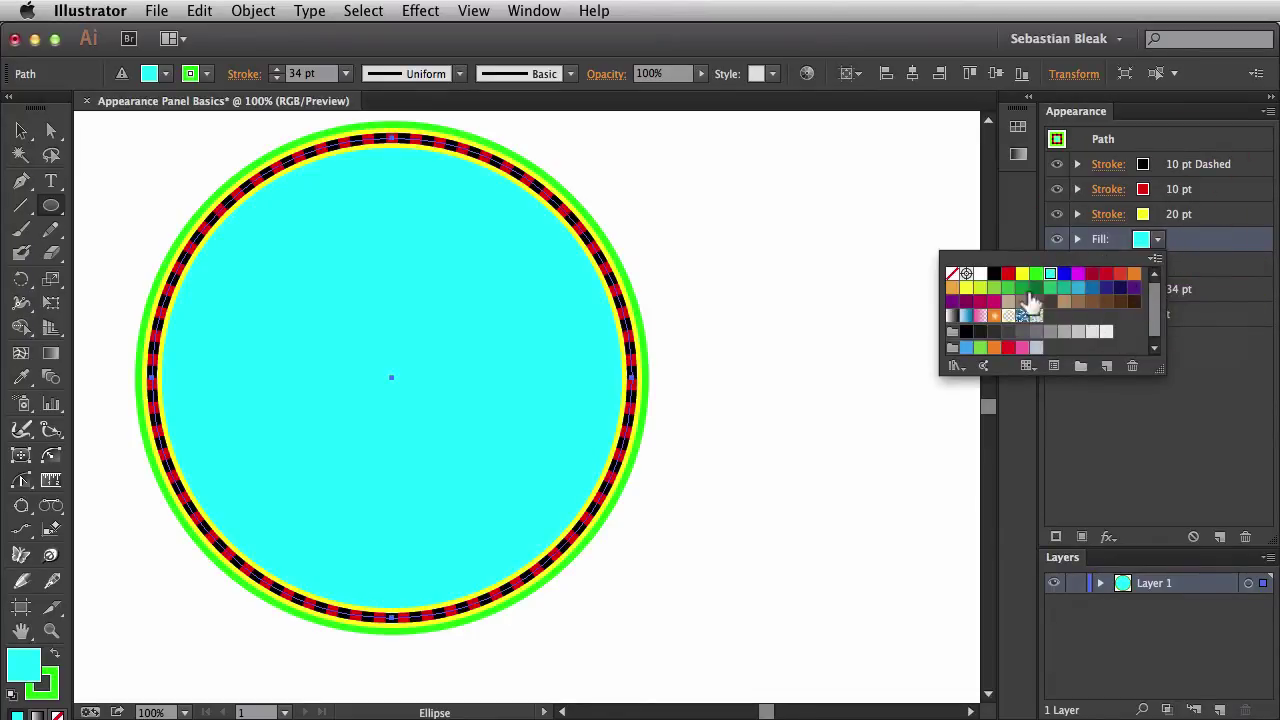
{"action": "left_click", "coordinate": [952, 317]}
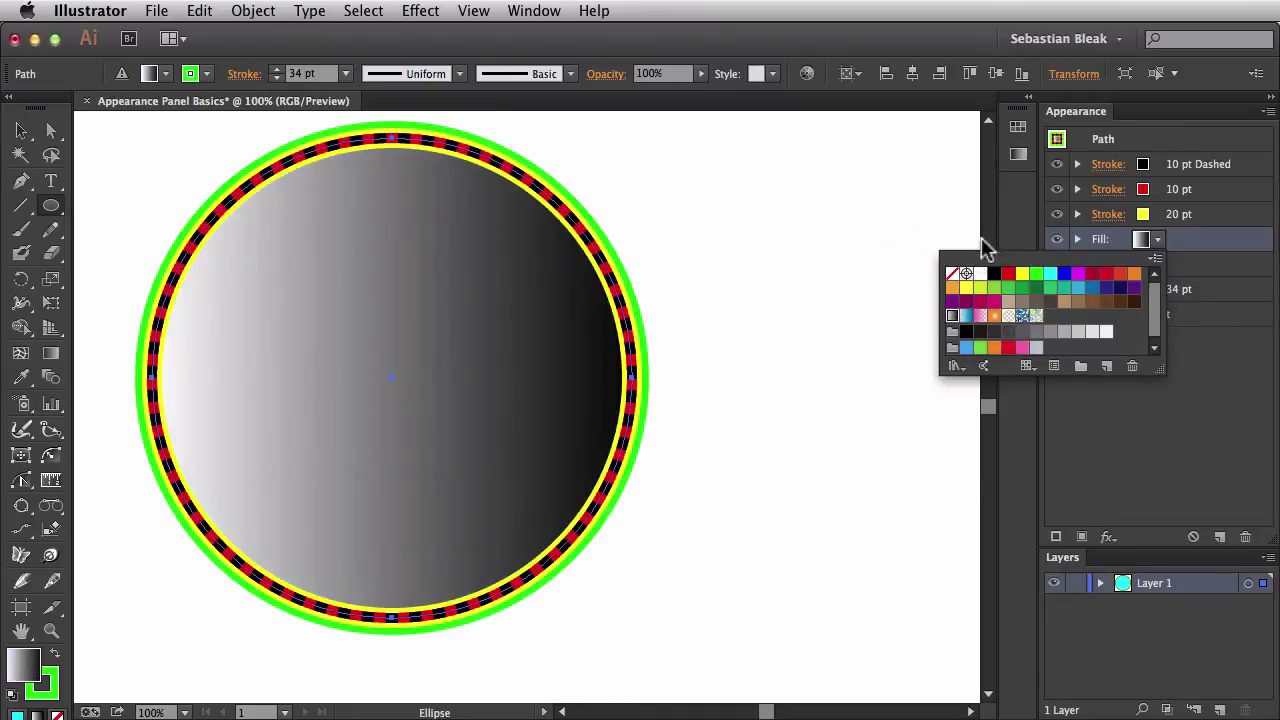
- Change the upper fill's gradient type to Radial and deselect the fill entry
{"action": "left_click", "coordinate": [1016, 192]}
{"action": "left_click", "coordinate": [1017, 155]}
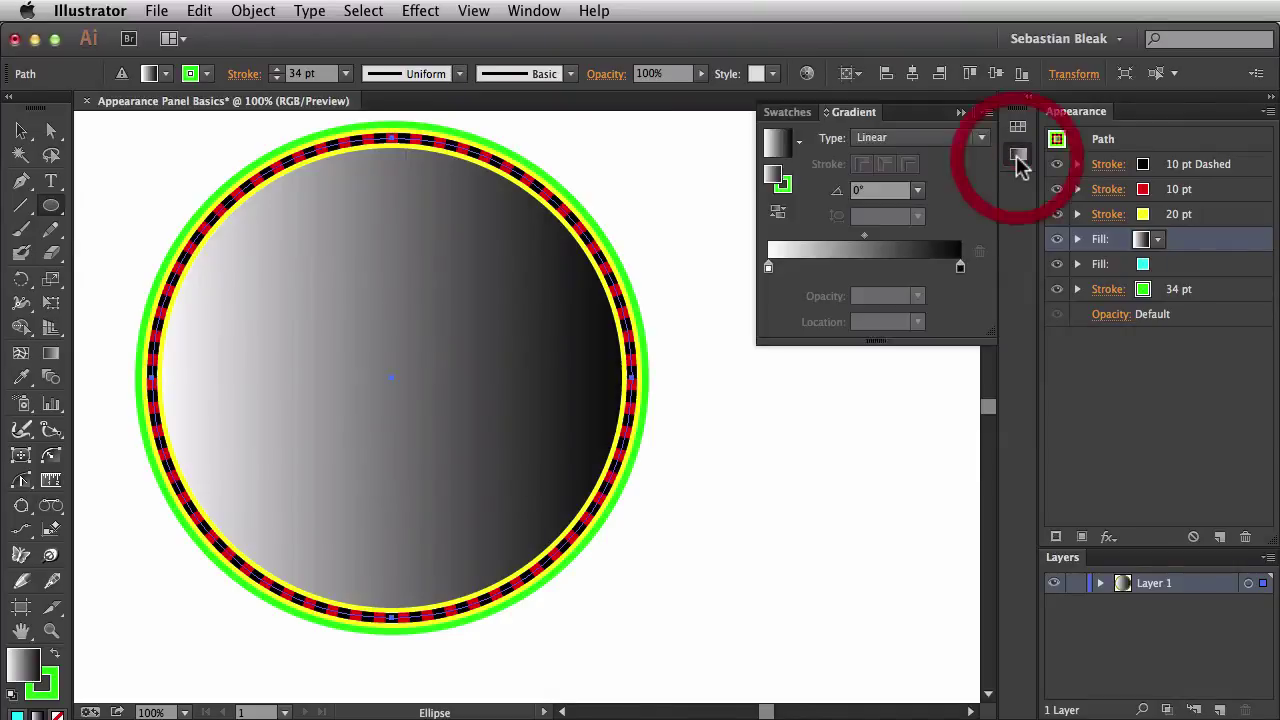
{"action": "left_click", "coordinate": [951, 138]}
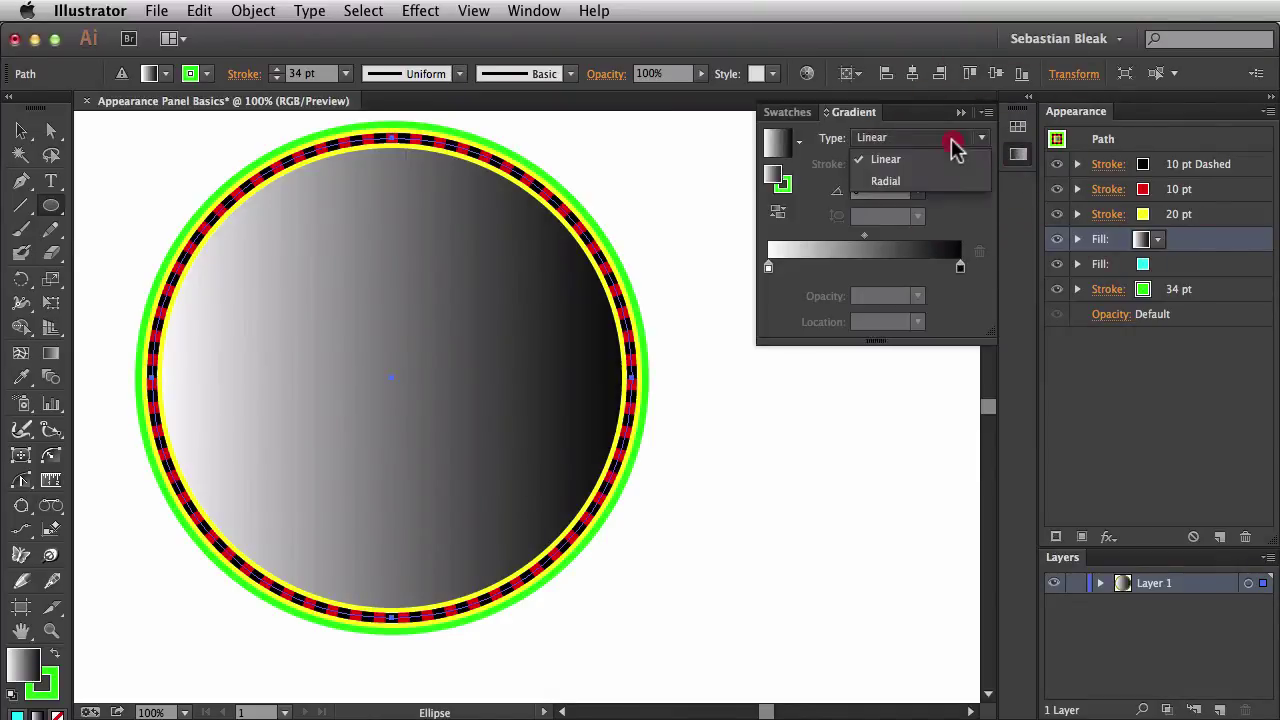
{"action": "left_click", "coordinate": [916, 176]}
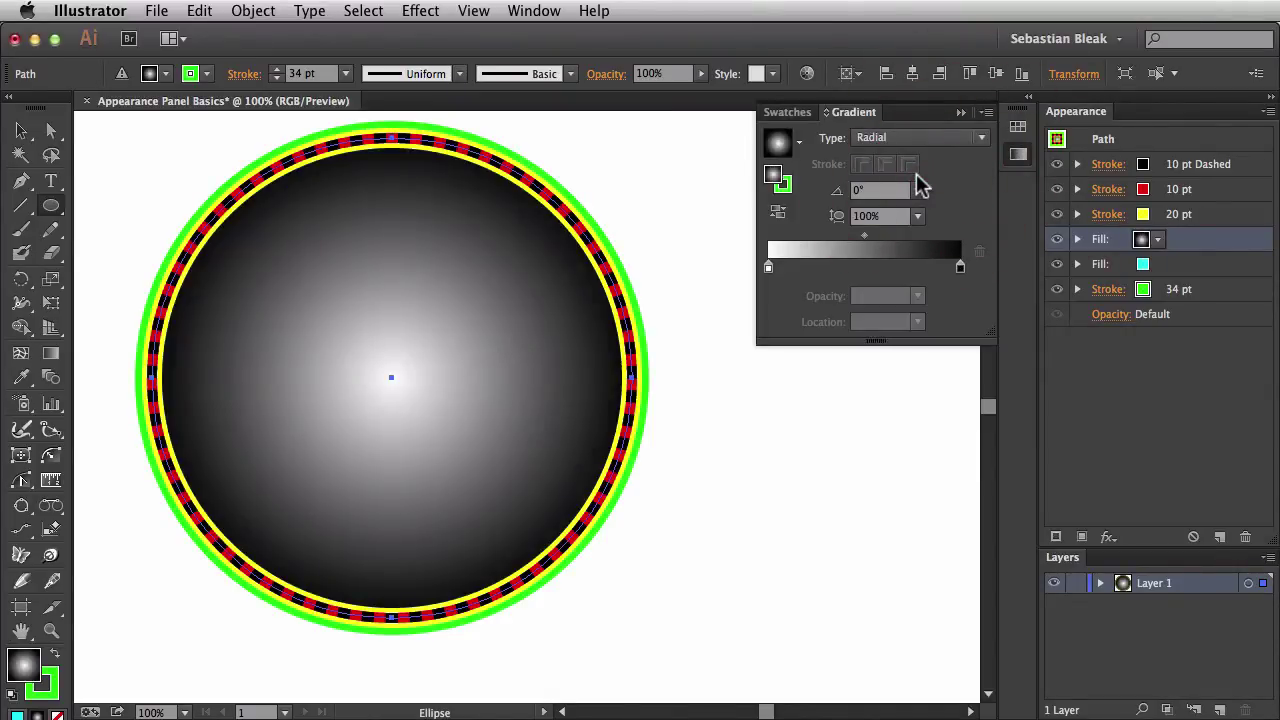
{"action": "left_click", "coordinate": [1090, 366]}
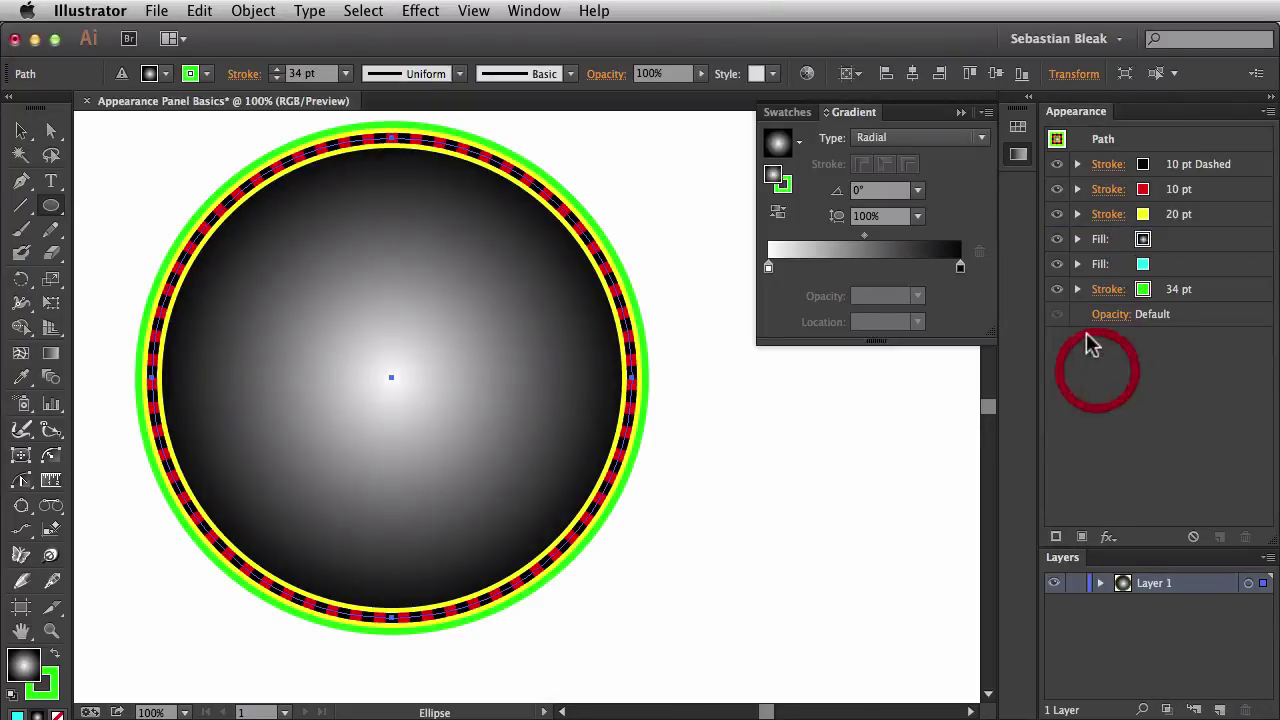
- Set the gradient fill's blending mode to Multiply and its opacity to 77%
{"action": "left_click", "coordinate": [1078, 239]}
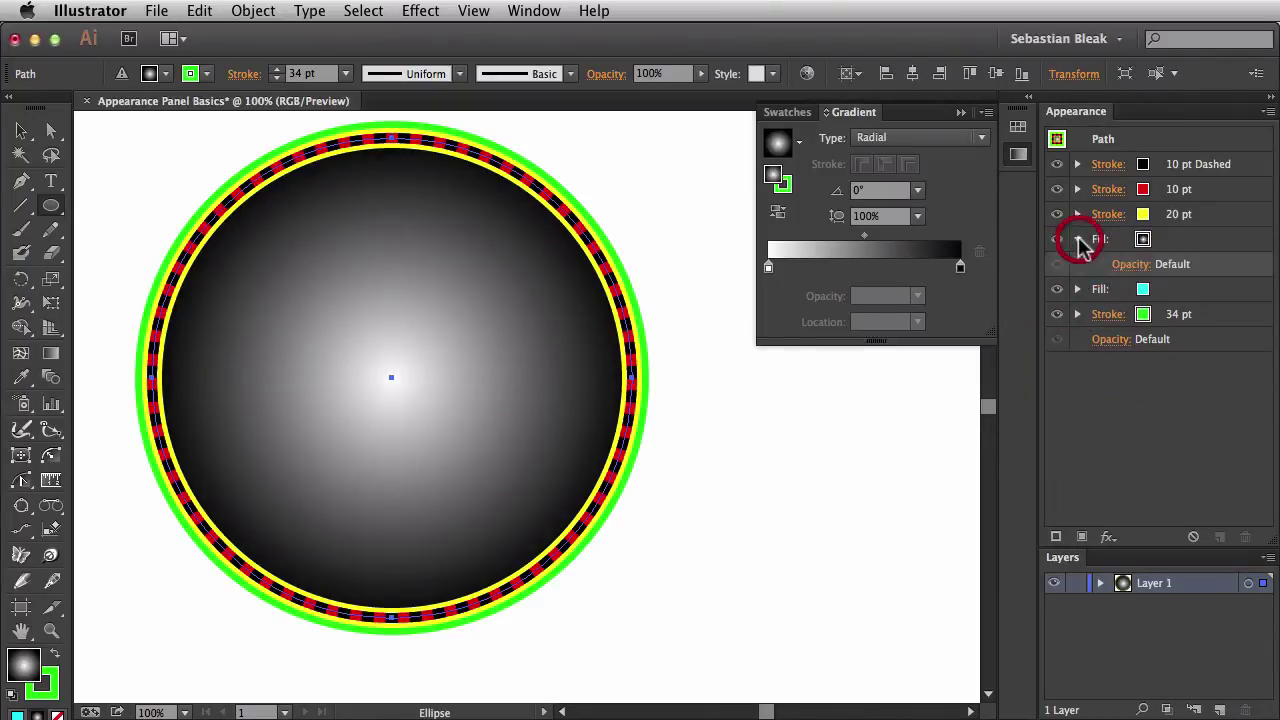
{"action": "left_click", "coordinate": [1138, 265]}
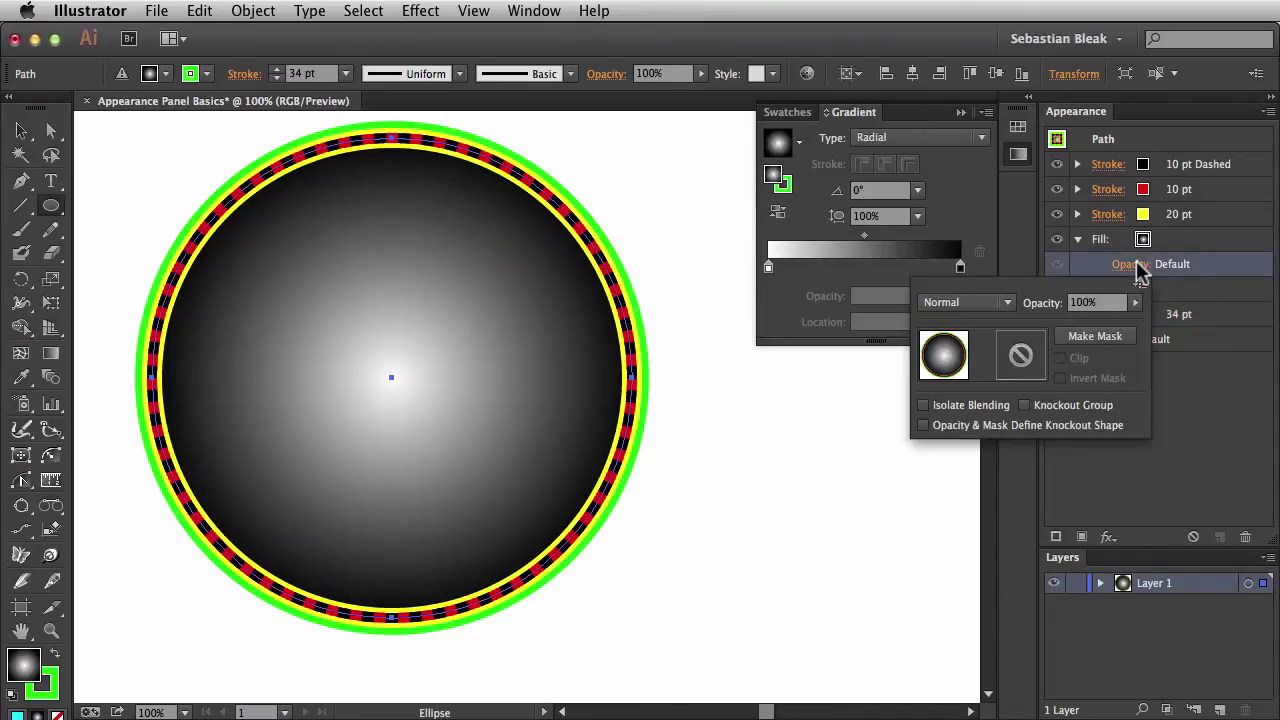
{"action": "left_click", "coordinate": [1009, 304]}
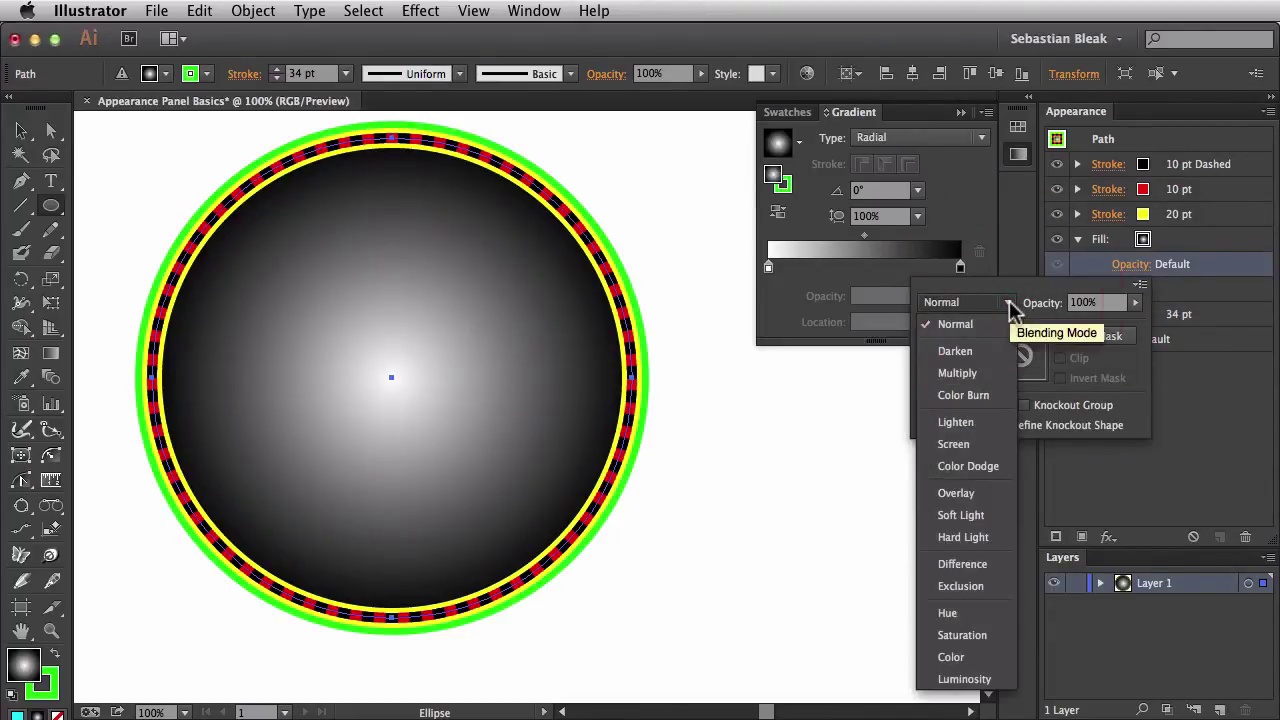
{"action": "left_click", "coordinate": [978, 372]}
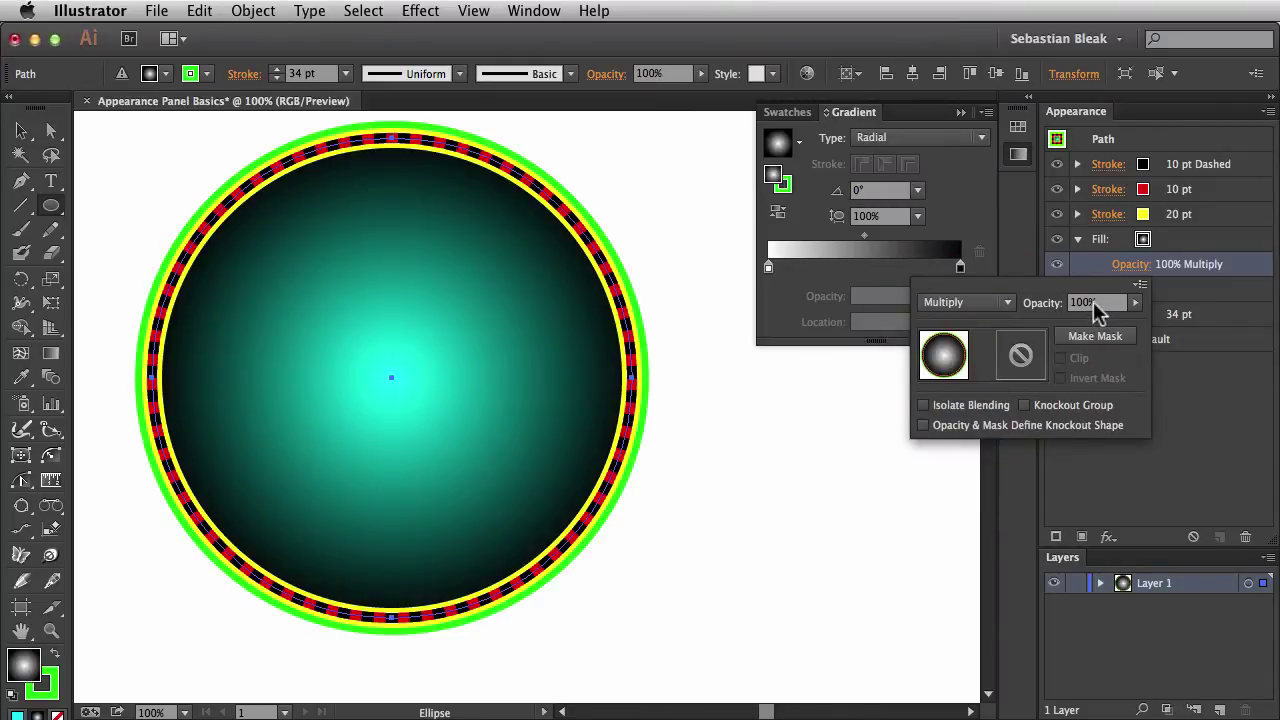
{"action": "type", "text": "85"}
{"action": "key", "text": "Return"}
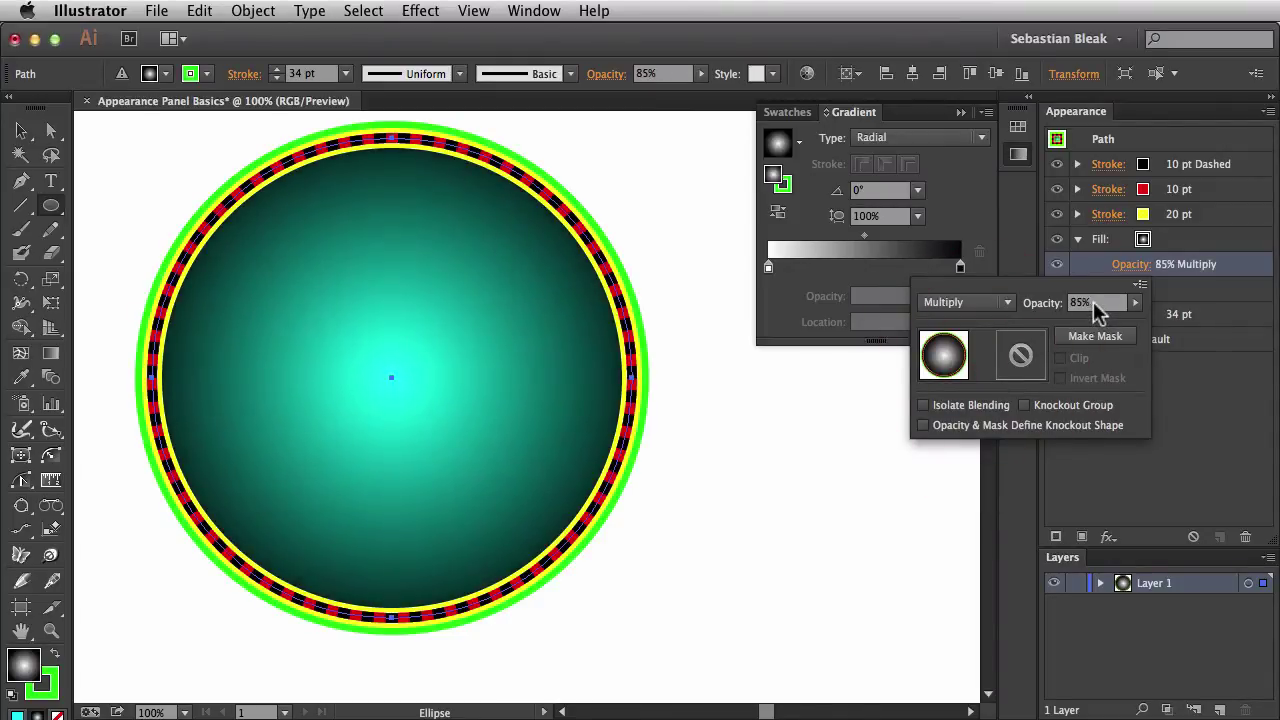
{"action": "type", "text": "78"}
{"action": "key", "text": "Return"}
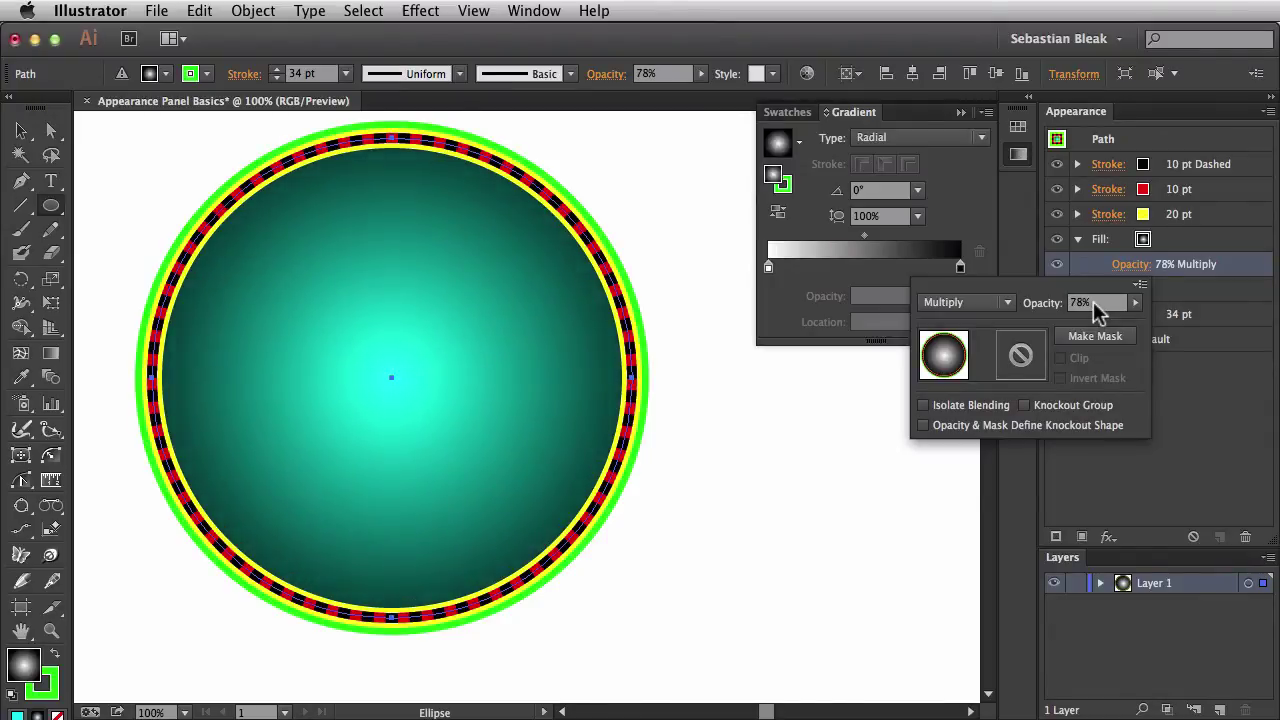
{"action": "left_click", "coordinate": [1232, 415]}
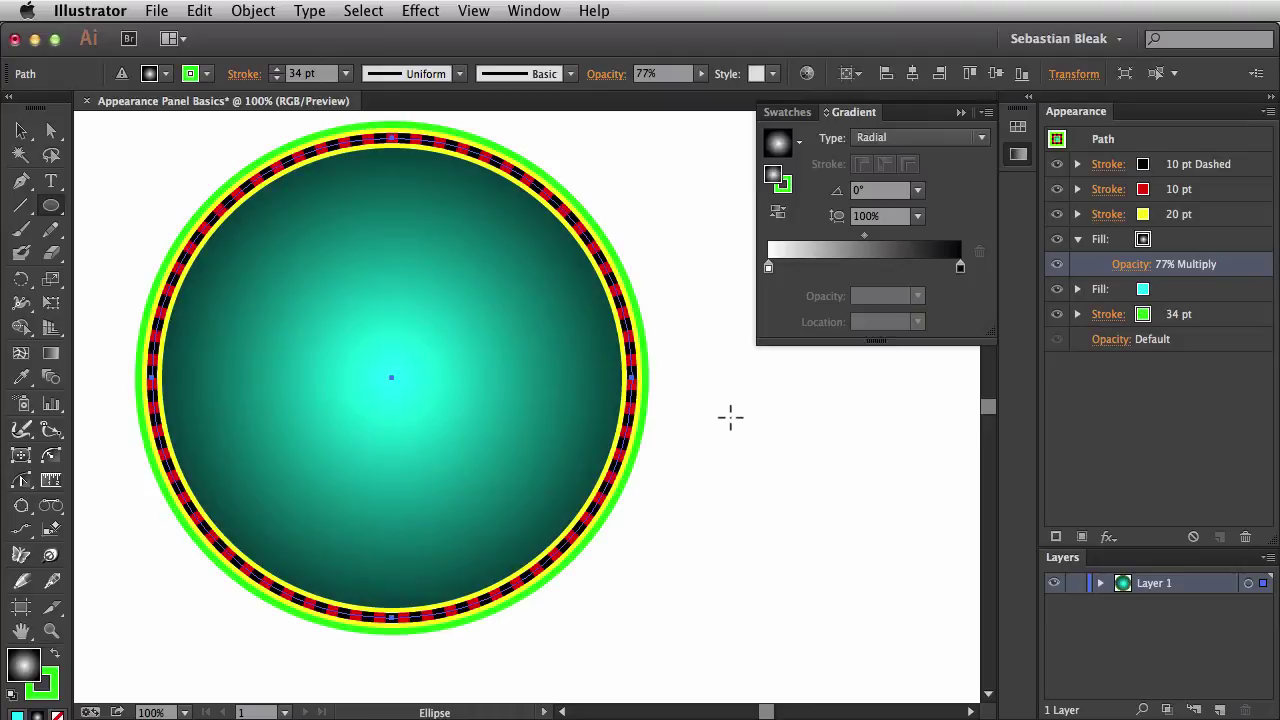
- Start a Drop Shadow effect on the yellow 20 pt stroke and turn on its preview
{"action": "left_click", "coordinate": [1220, 214]}
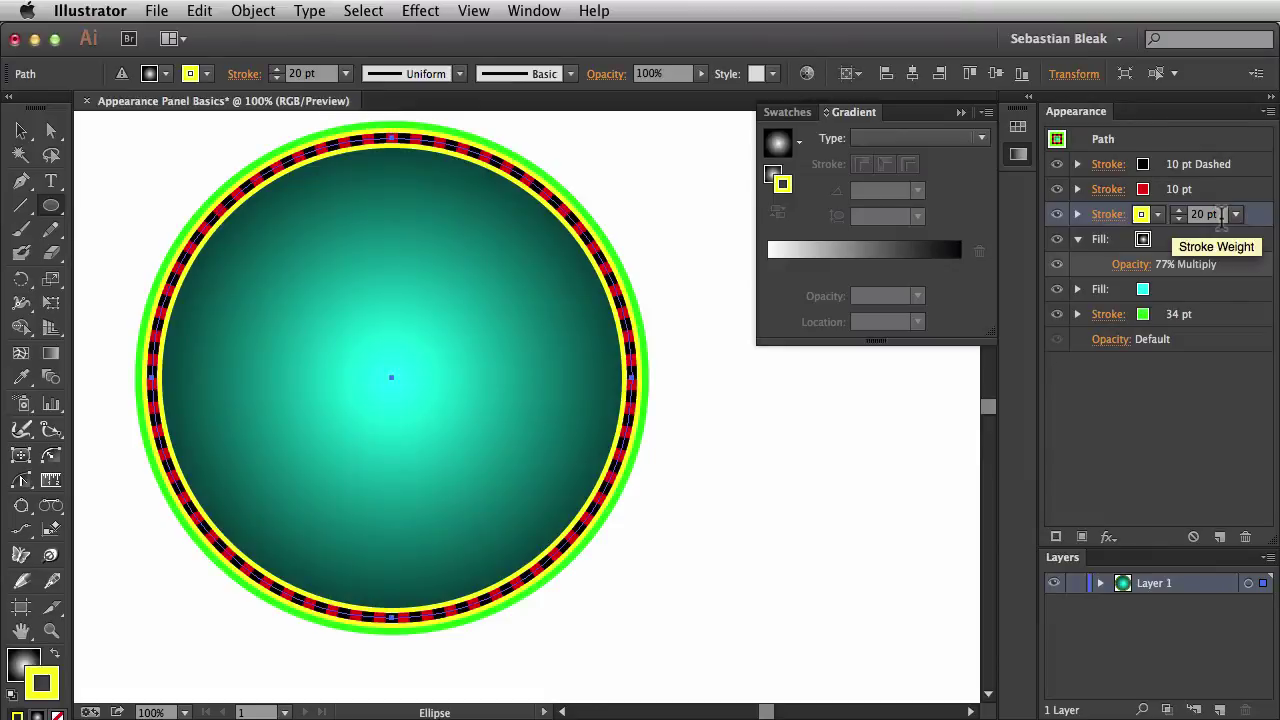
{"action": "left_click", "coordinate": [1104, 534]}
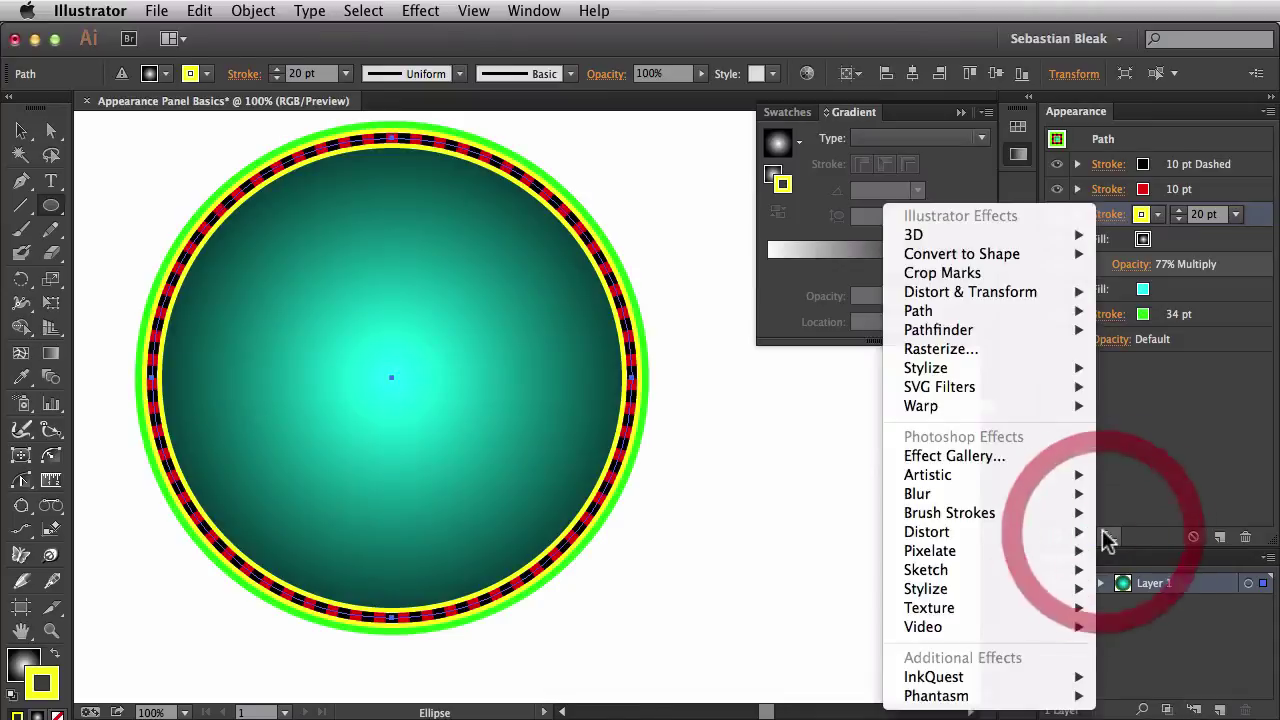
{"action": "mouse_move", "coordinate": [1026, 375]}
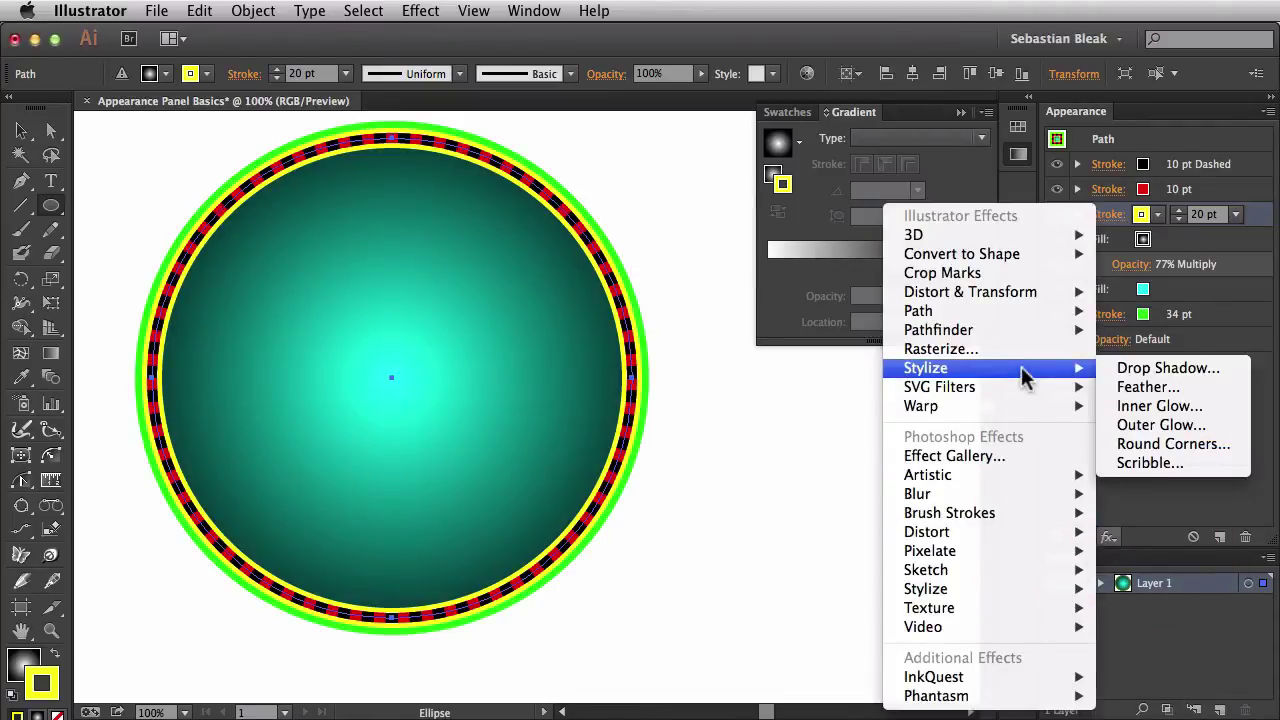
{"action": "left_click", "coordinate": [1159, 369]}
{"action": "left_click_drag", "start_coordinate": [977, 123], "coordinate": [920, 114]}
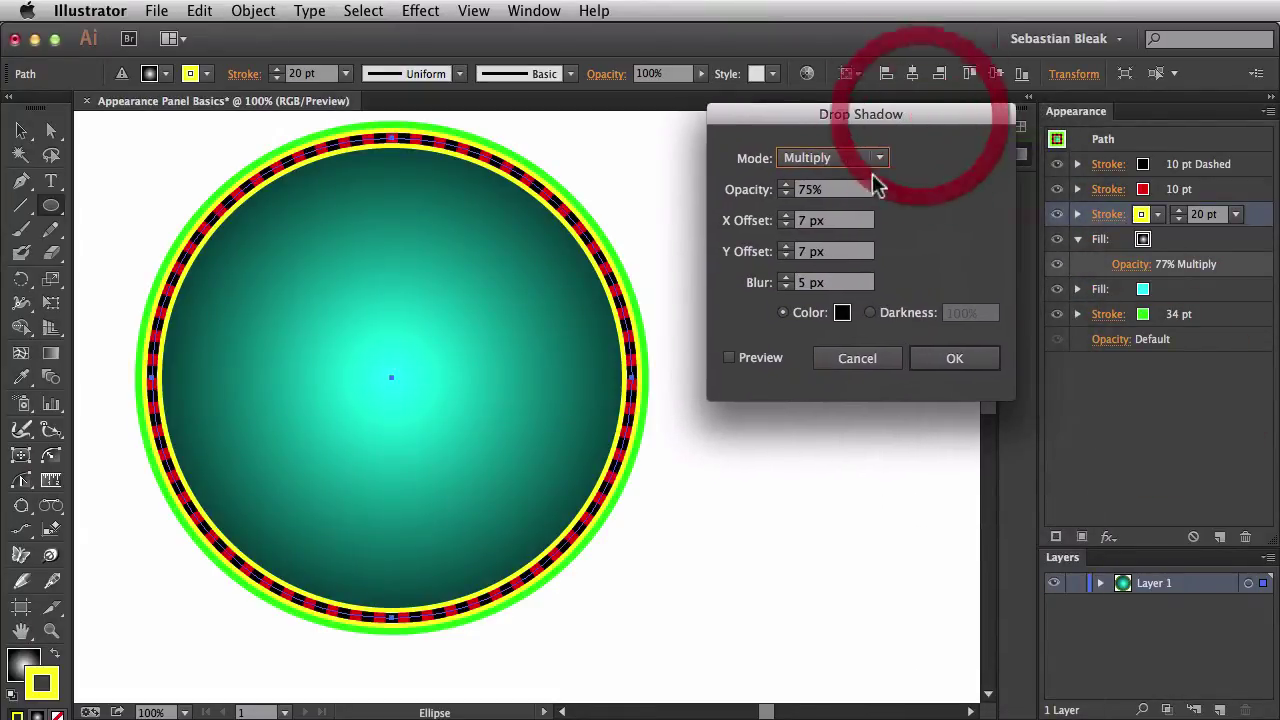
{"action": "left_click", "coordinate": [761, 358]}
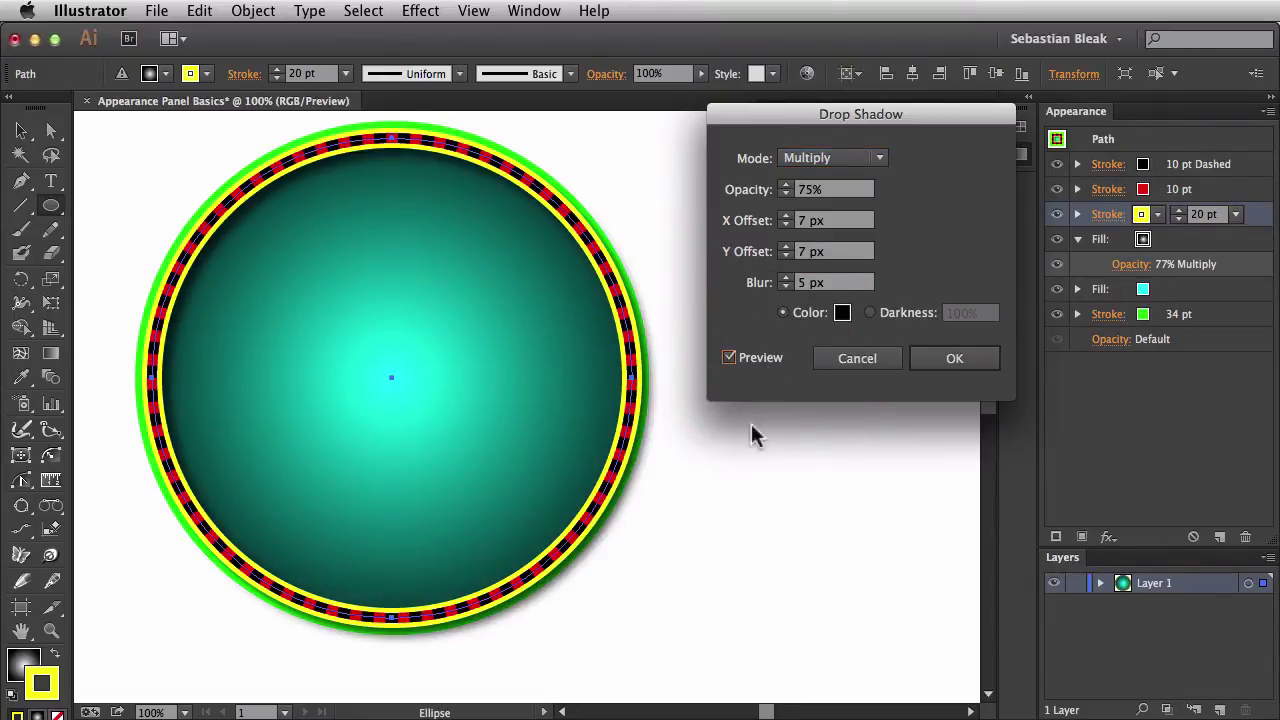
- Set the drop shadow's opacity to 100% and its blur to 0 px, and apply the effect
{"action": "left_click", "coordinate": [834, 189]}
{"action": "key", "text": "Down"}
{"action": "key", "text": "Down"}
{"action": "key", "text": "Down"}
{"action": "key", "text": "Down"}
{"action": "key", "text": "Down"}
{"action": "key", "text": "shift+Up"}
{"action": "key", "text": "shift+Up"}
{"action": "key", "text": "shift+Up"}
{"action": "key", "text": "shift+Up"}
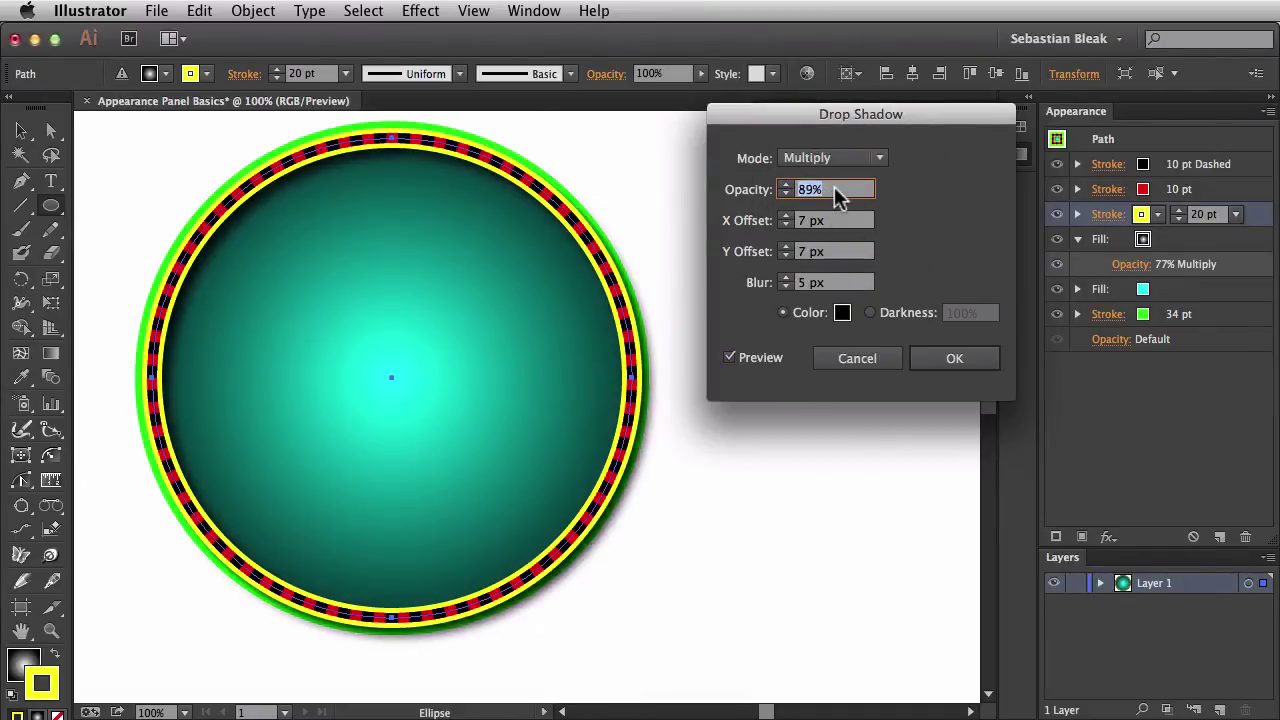
{"action": "scroll", "coordinate": [827, 281], "scroll_direction": "down", "scroll_amount": 5}
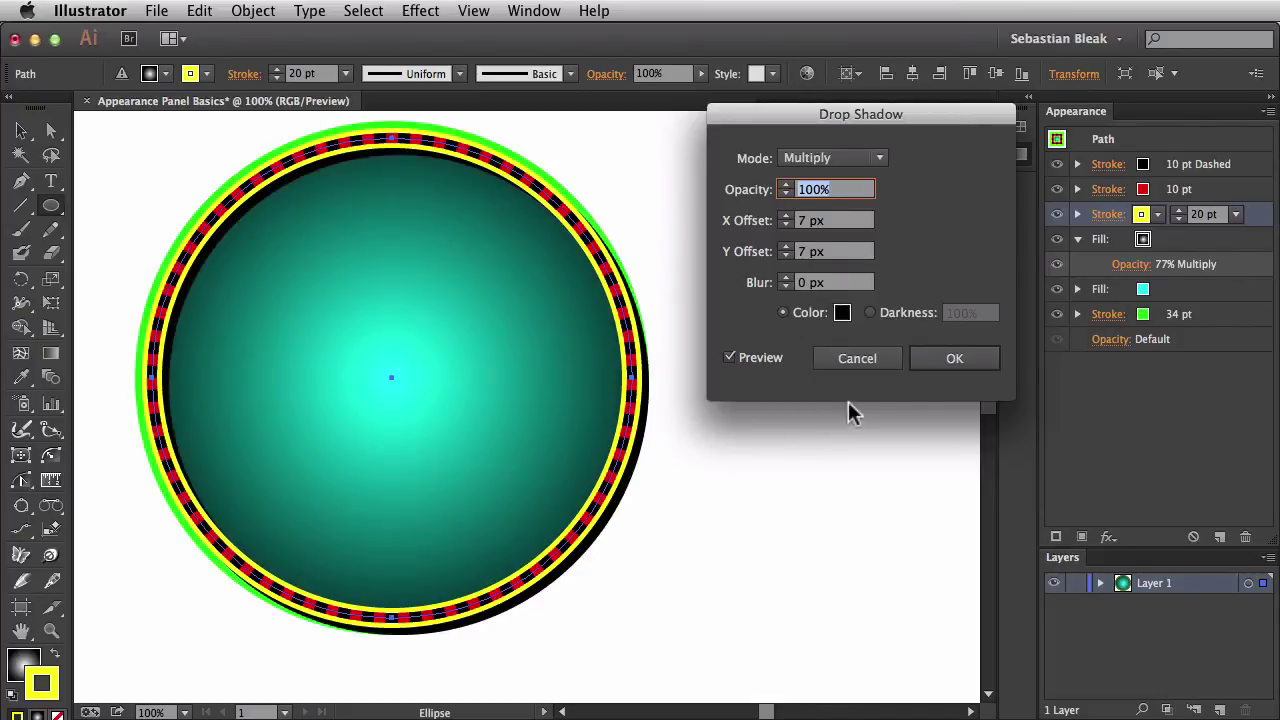
{"action": "left_click", "coordinate": [950, 360]}
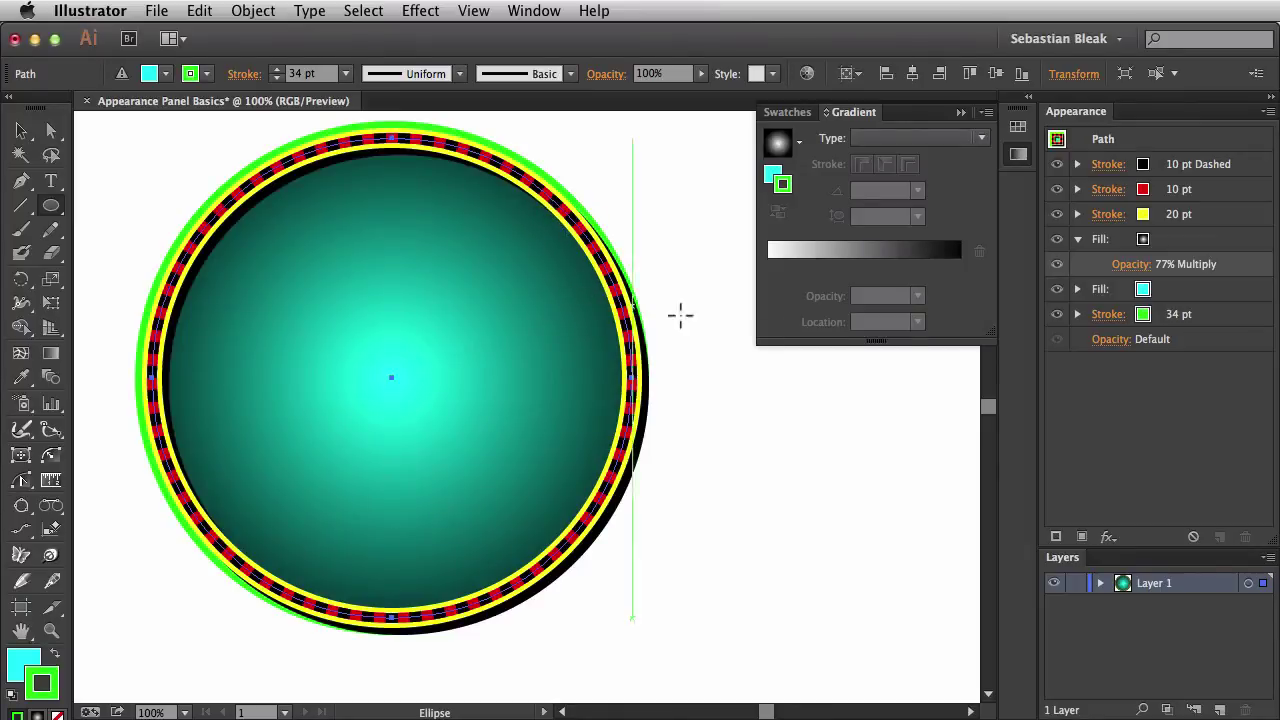
- Collapse the gradient fill's entry and reopen the yellow 20 pt stroke's Drop Shadow effect with its preview on
{"action": "left_click", "coordinate": [1078, 240]}
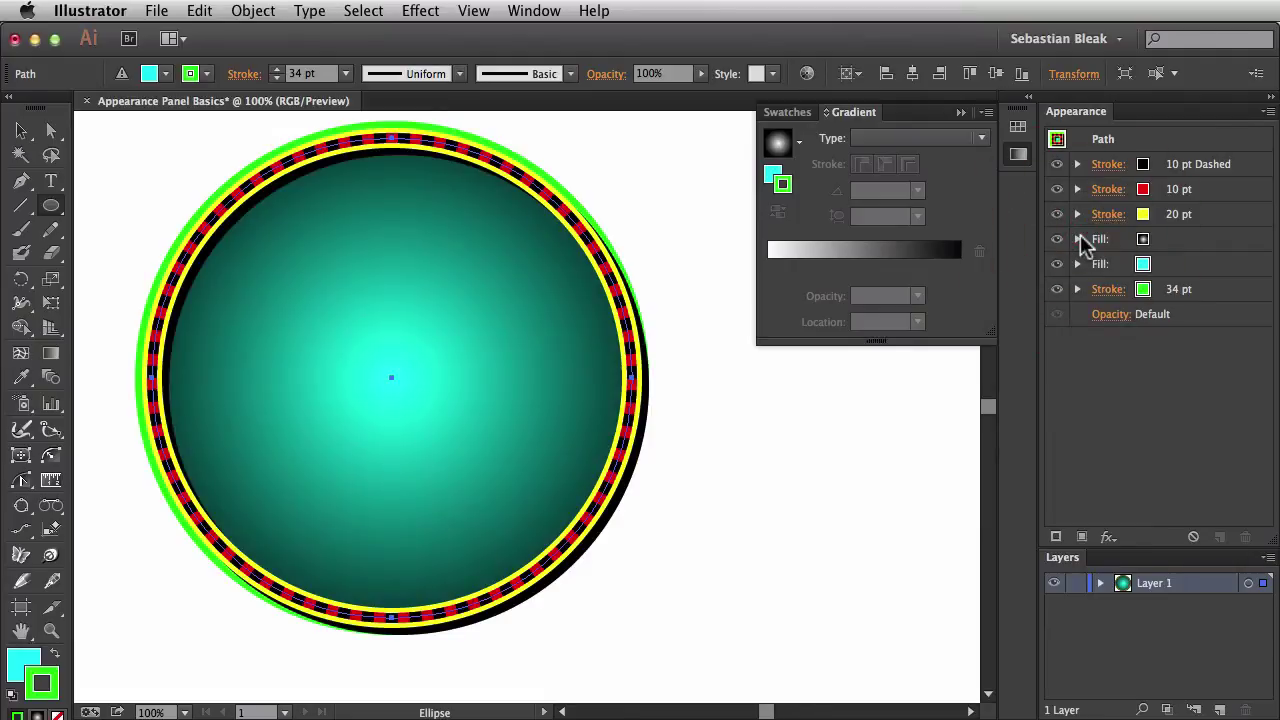
{"action": "left_click", "coordinate": [1203, 214]}
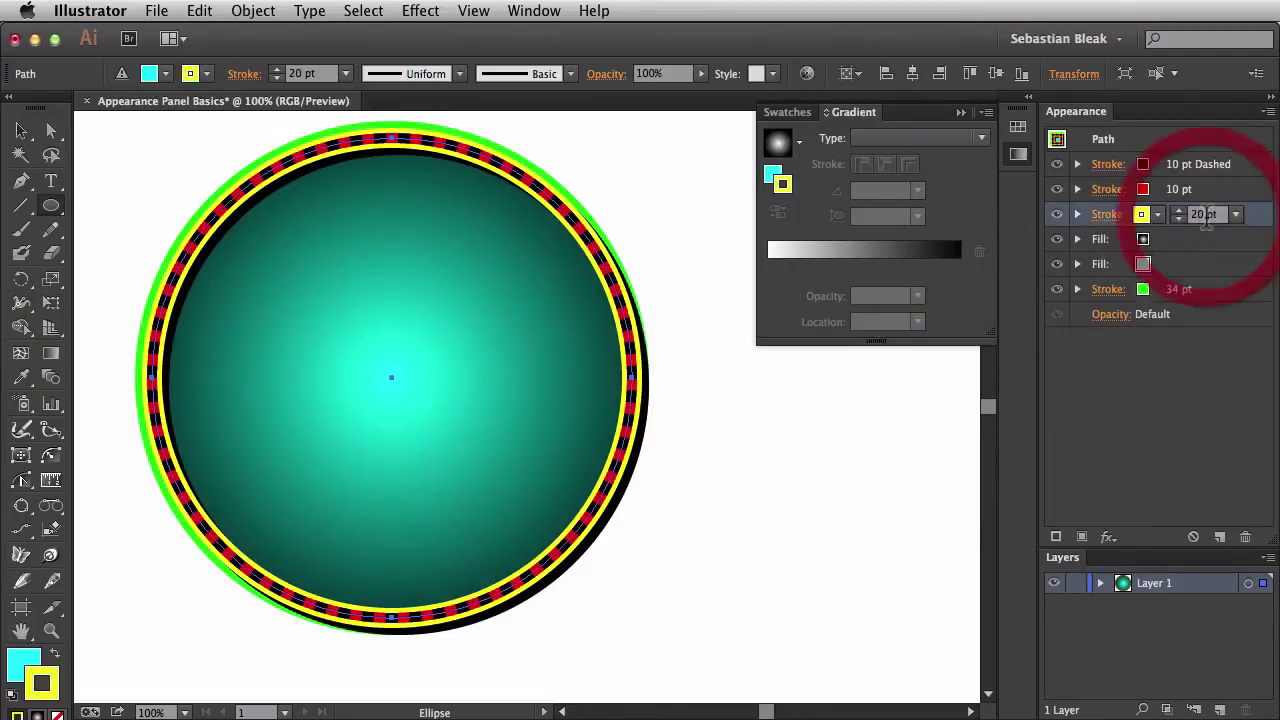
{"action": "left_click", "coordinate": [1077, 214]}
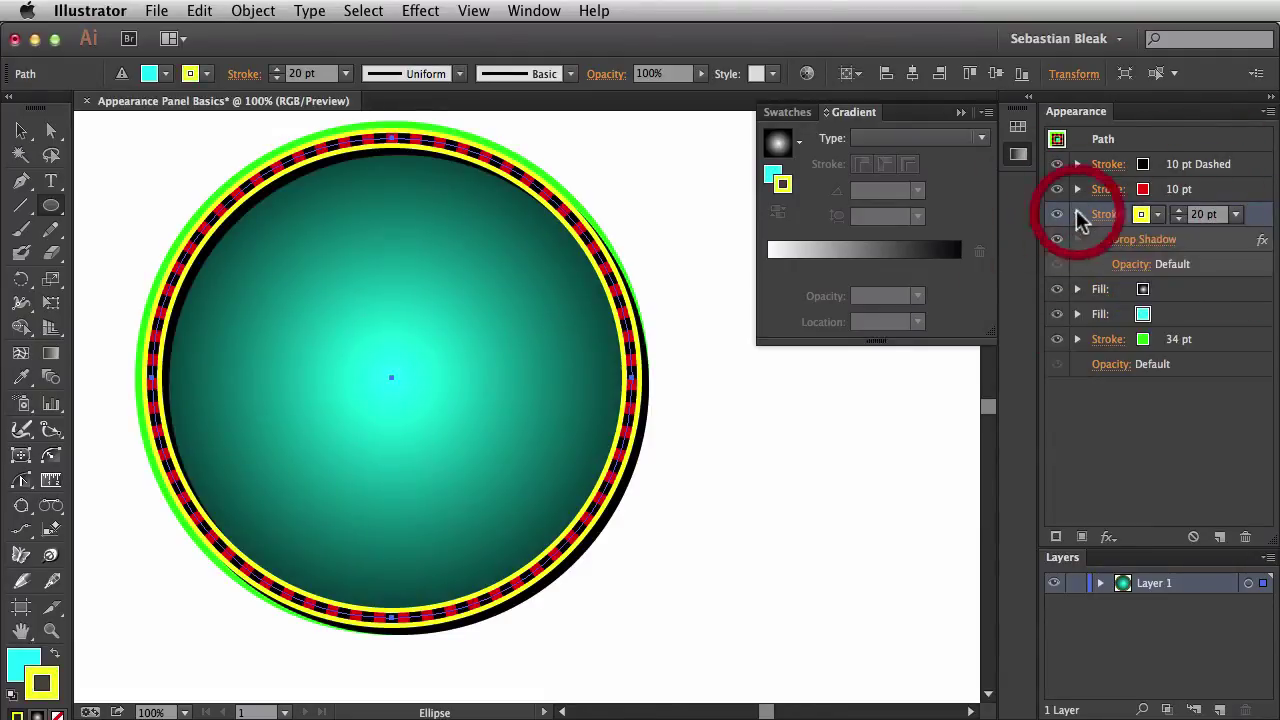
{"action": "left_click", "coordinate": [1160, 250]}
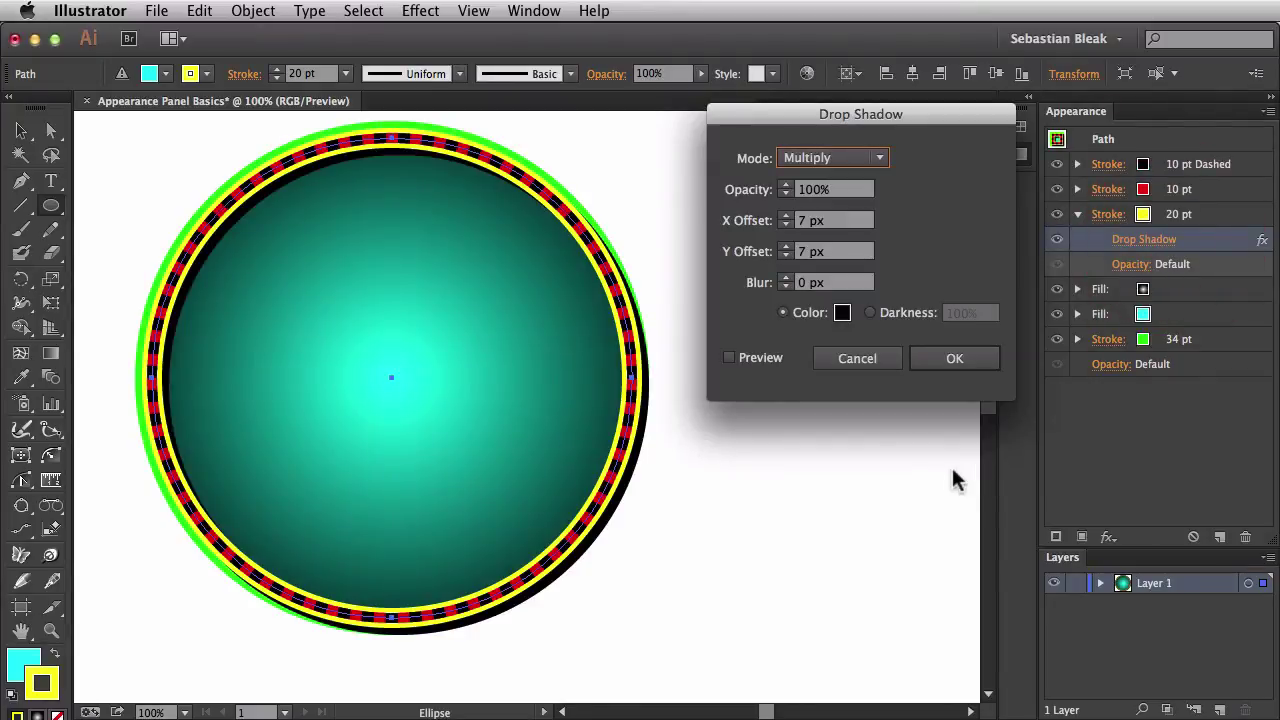
{"action": "left_click", "coordinate": [752, 358]}
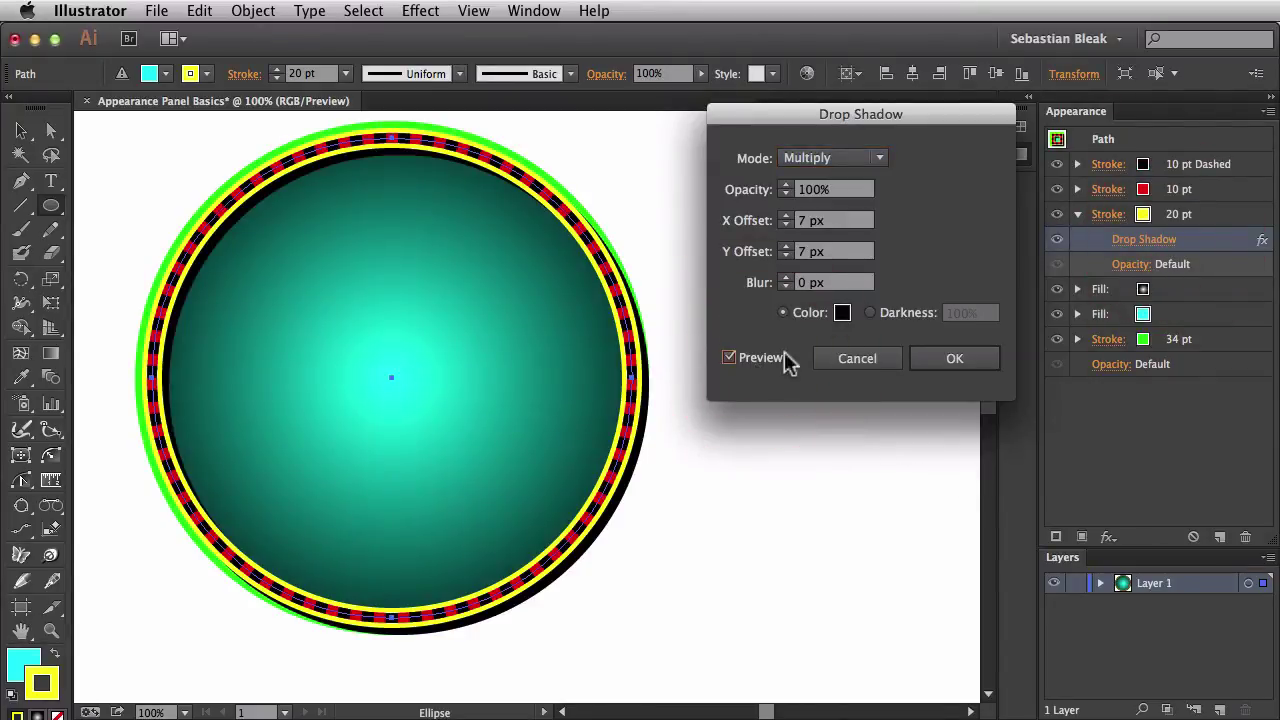
- Set the drop shadow's opacity to 66% and its blur to 5 px
{"action": "double_click", "coordinate": [839, 184]}
{"action": "type", "text": "69"}
{"action": "key", "text": "Down"}
{"action": "key", "text": "Down"}
{"action": "key", "text": "Down"}
{"action": "key", "text": "Up"}
{"action": "key", "text": "Up"}
{"action": "key", "text": "Up"}
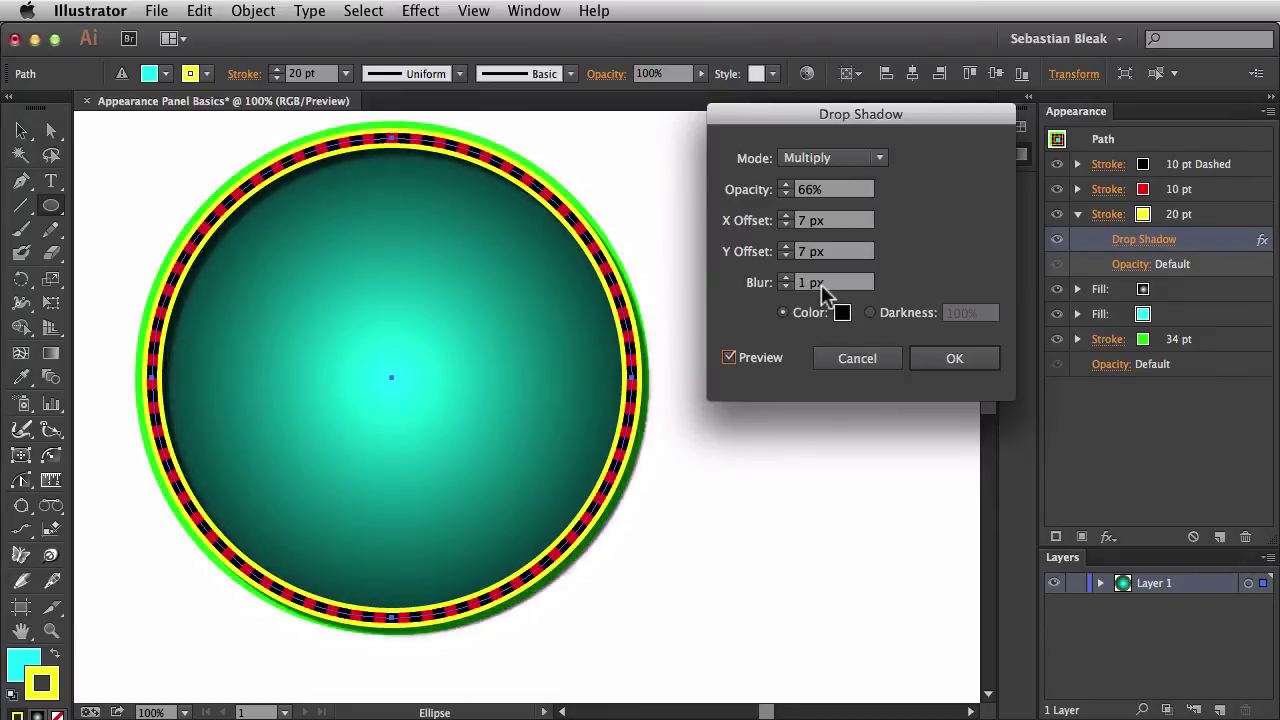
{"action": "key", "text": "Up"}
{"action": "key", "text": "Up"}
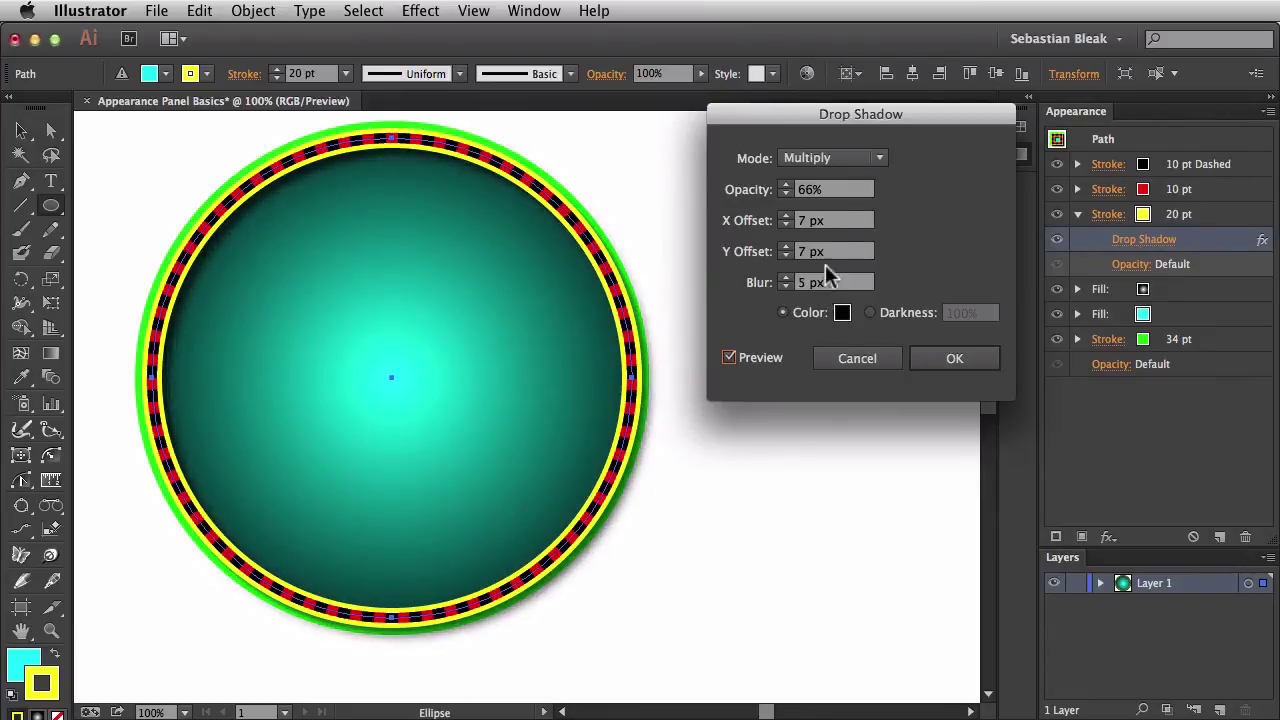
- Apply the drop shadow with 98% opacity and move the effect from the yellow stroke to below the green stroke, onto the whole path
{"action": "scroll", "coordinate": [839, 185], "scroll_direction": "up", "scroll_amount": 20}
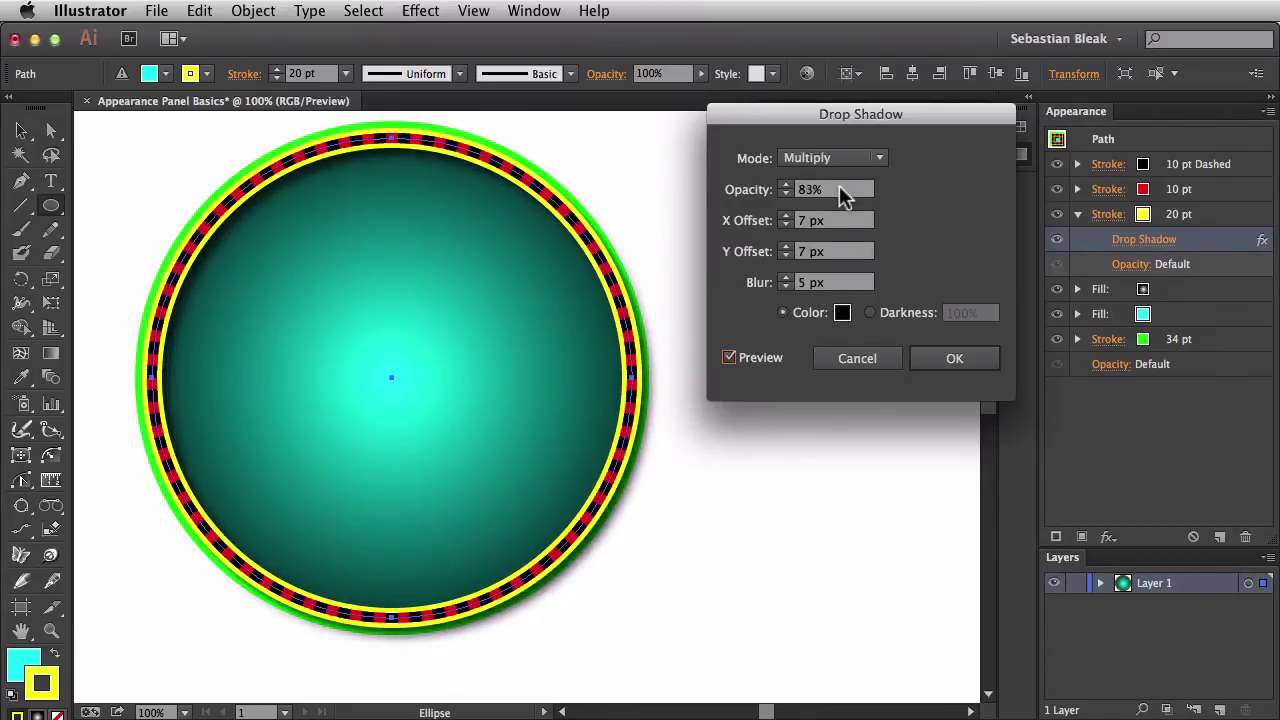
{"action": "scroll", "coordinate": [839, 185], "scroll_direction": "up", "scroll_amount": 5}
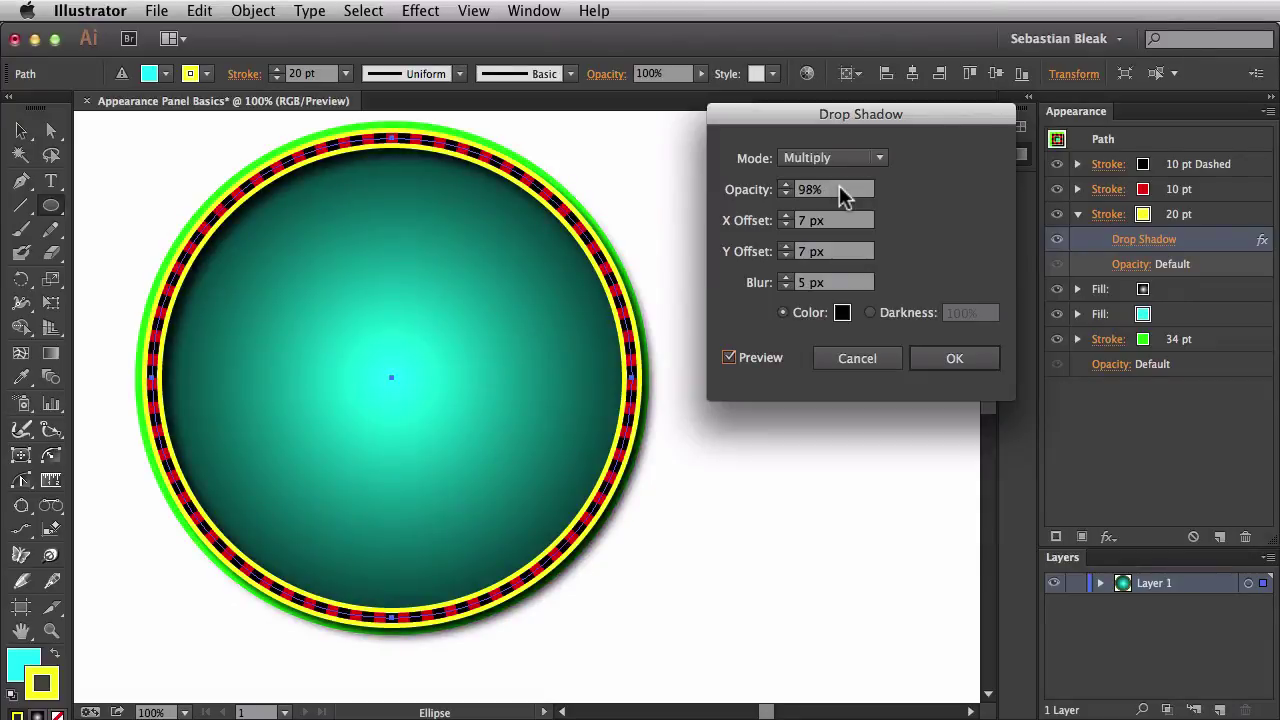
{"action": "left_click", "coordinate": [936, 360]}
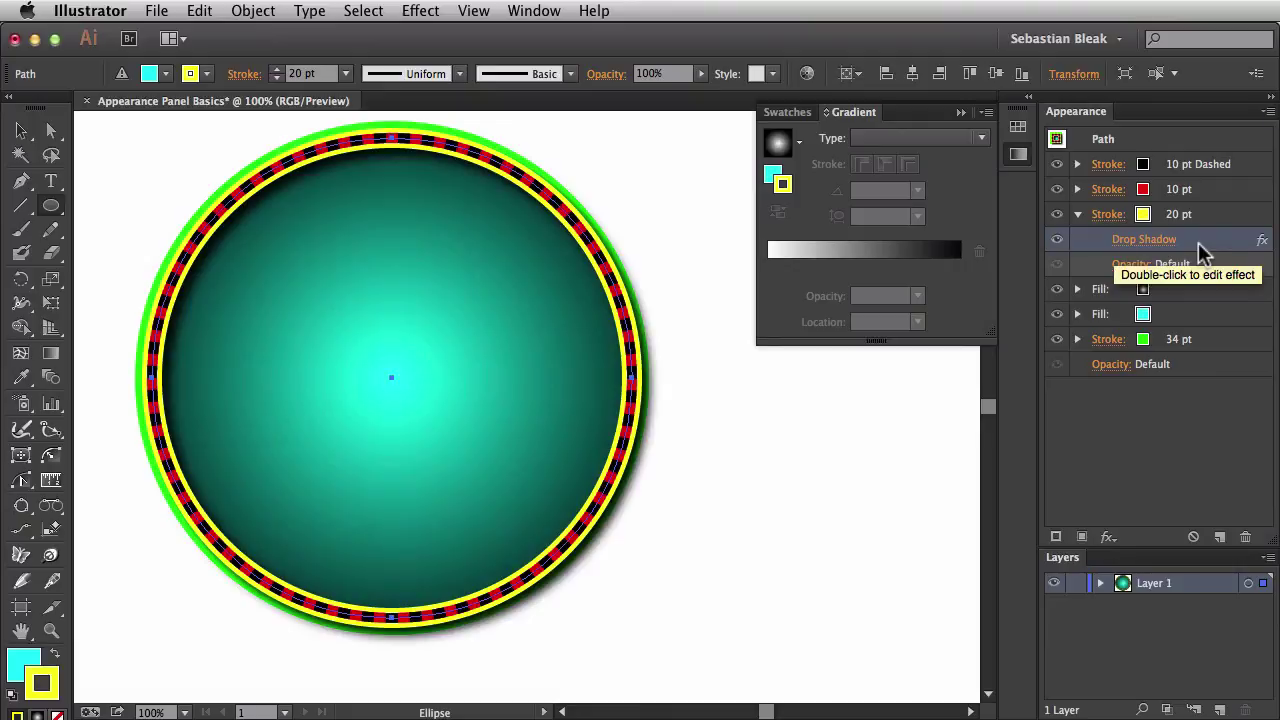
{"action": "left_click_drag", "start_coordinate": [1200, 240], "coordinate": [1187, 346]}
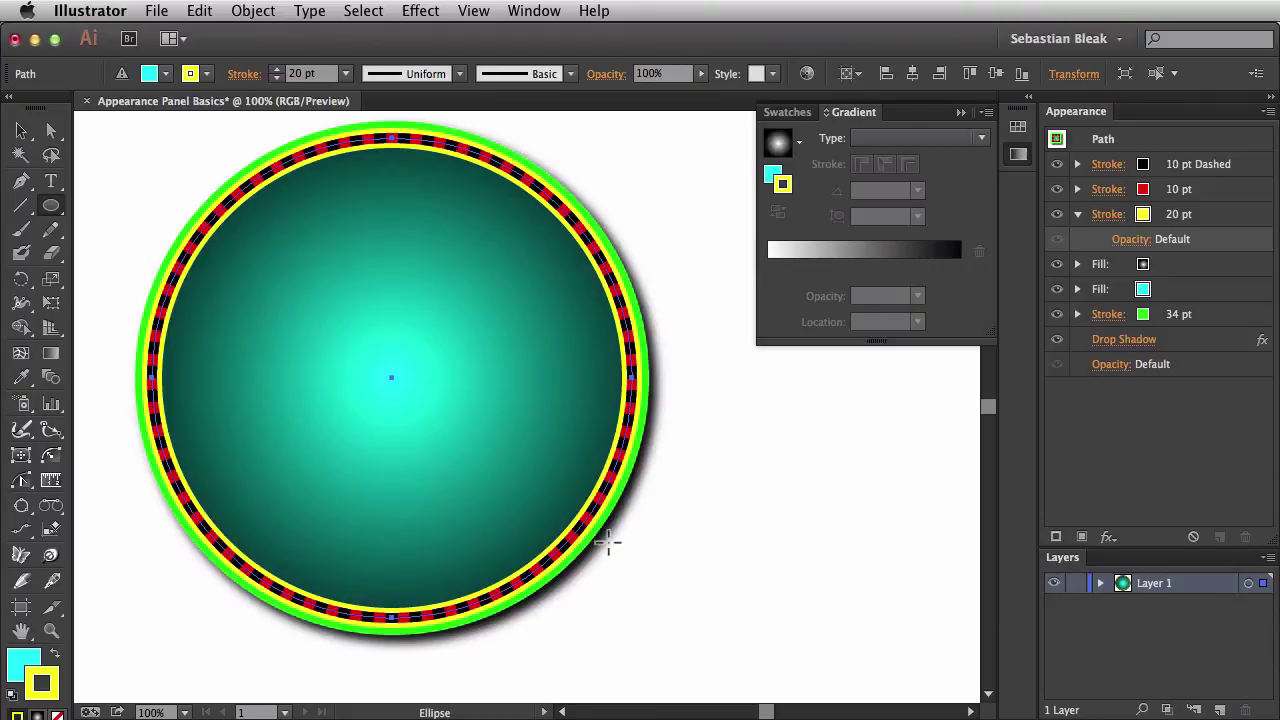
- With the Stylism tool, adjust the drop shadow on the artwork to about 54 by 22 px offset, 17 px blur and 73% opacity
{"action": "left_click", "coordinate": [52, 555]}
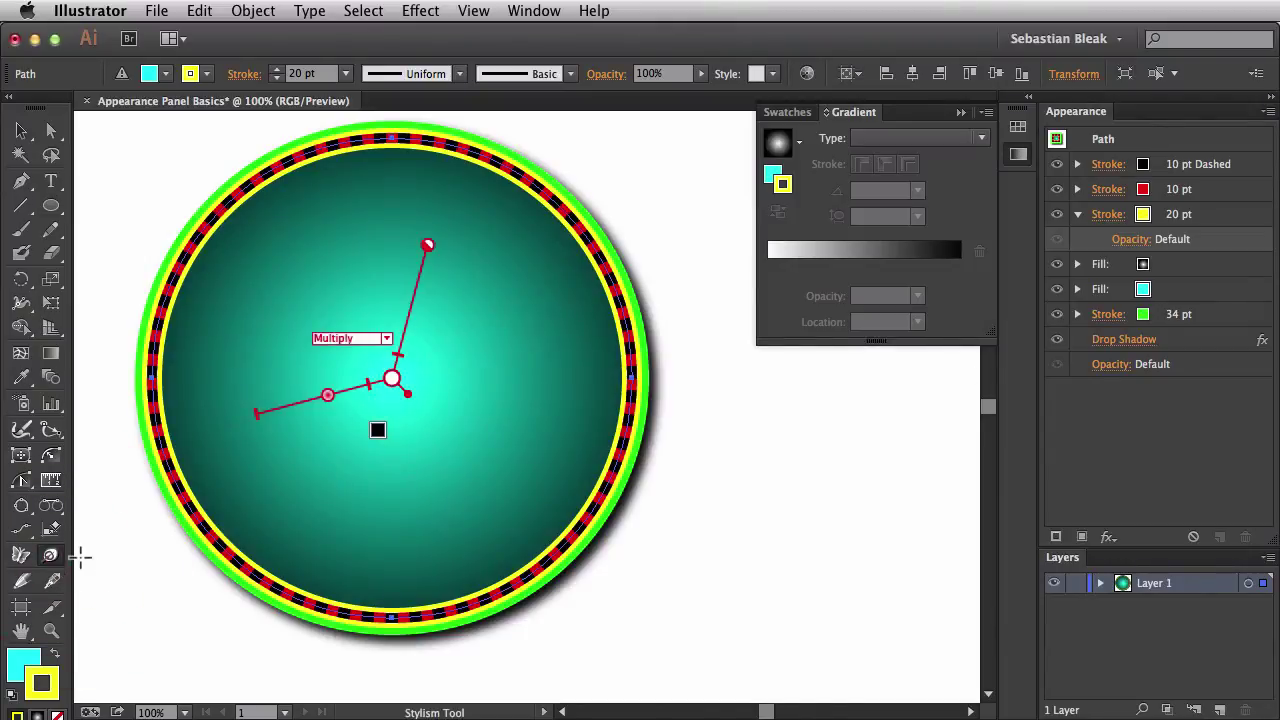
{"action": "mouse_move", "coordinate": [402, 390]}
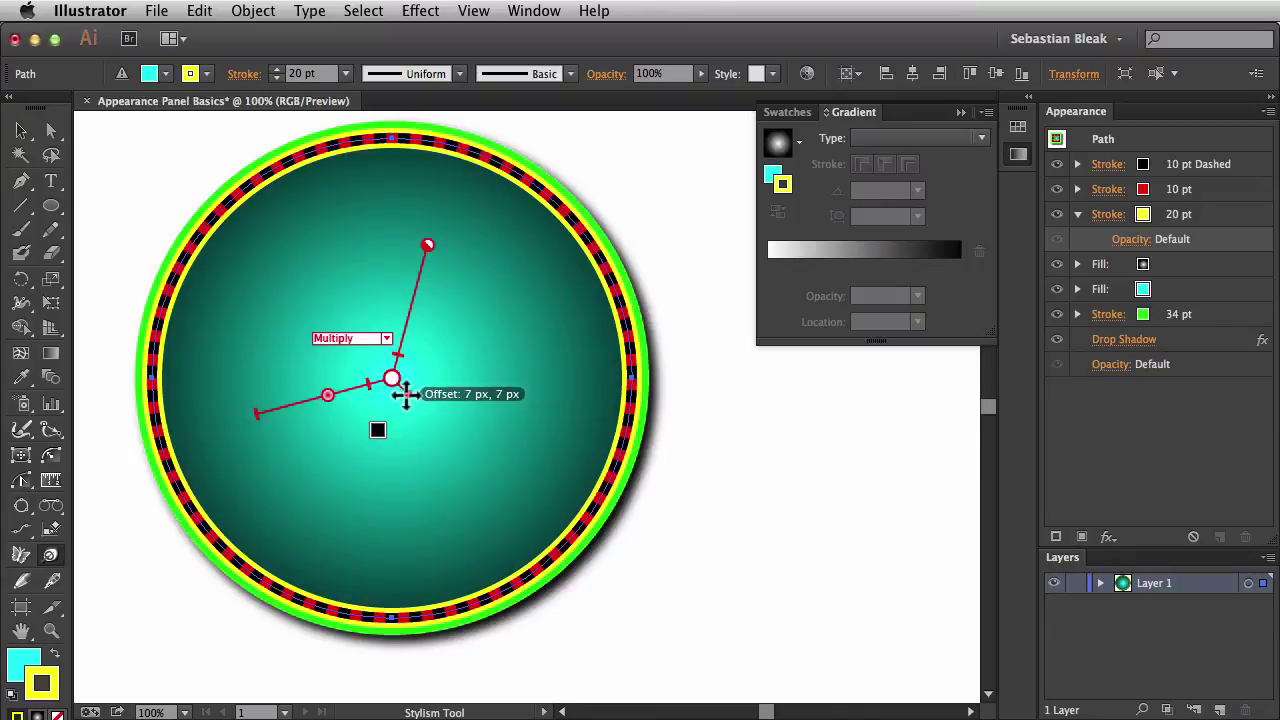
{"action": "left_click_drag", "start_coordinate": [405, 395], "coordinate": [458, 404]}
{"action": "mouse_move", "coordinate": [338, 418]}
{"action": "left_click_drag", "start_coordinate": [338, 418], "coordinate": [318, 434]}
{"action": "mouse_move", "coordinate": [372, 241]}
{"action": "left_click_drag", "start_coordinate": [372, 241], "coordinate": [376, 269]}
- Change the drop shadow's colour to a saturated magenta using the Stylism colour picker
{"action": "left_click", "coordinate": [399, 430]}
{"action": "left_click", "coordinate": [825, 317]}
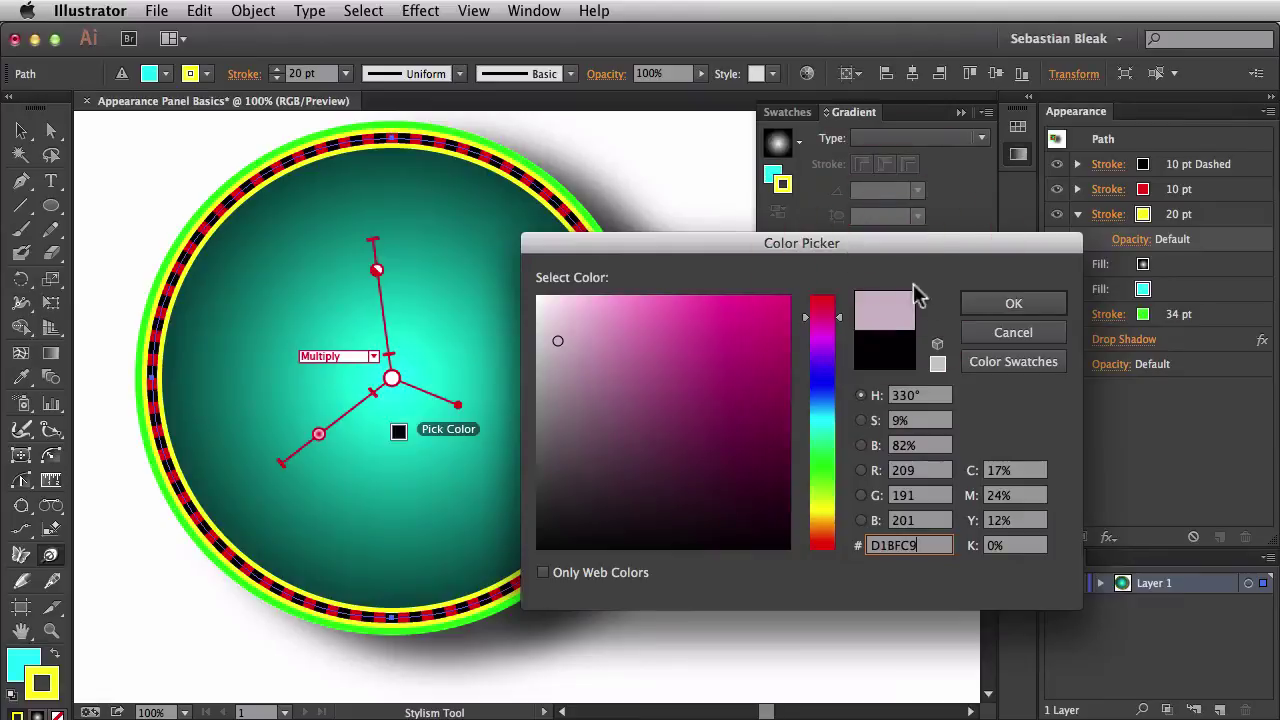
{"action": "left_click_drag", "start_coordinate": [771, 311], "coordinate": [900, 294]}
{"action": "left_click", "coordinate": [988, 305]}
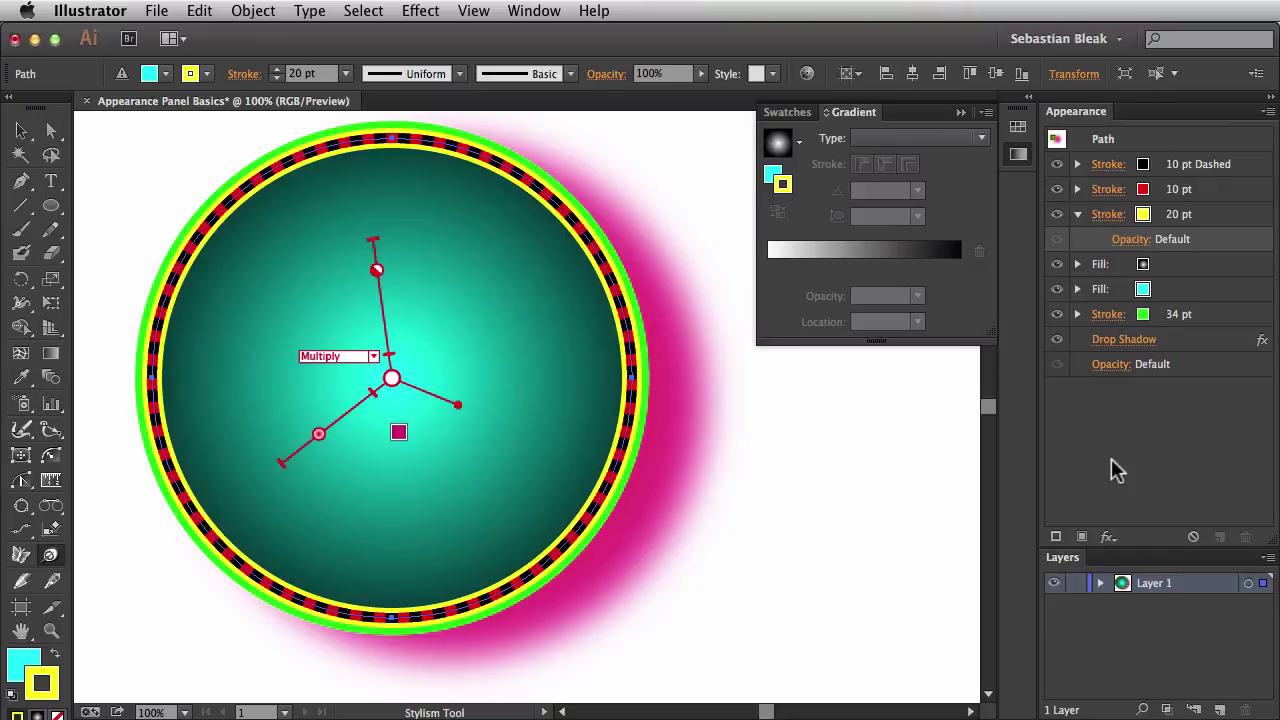
- Review the path's Drop Shadow values in the effect's settings and close them without changes
{"action": "left_click", "coordinate": [1122, 340]}
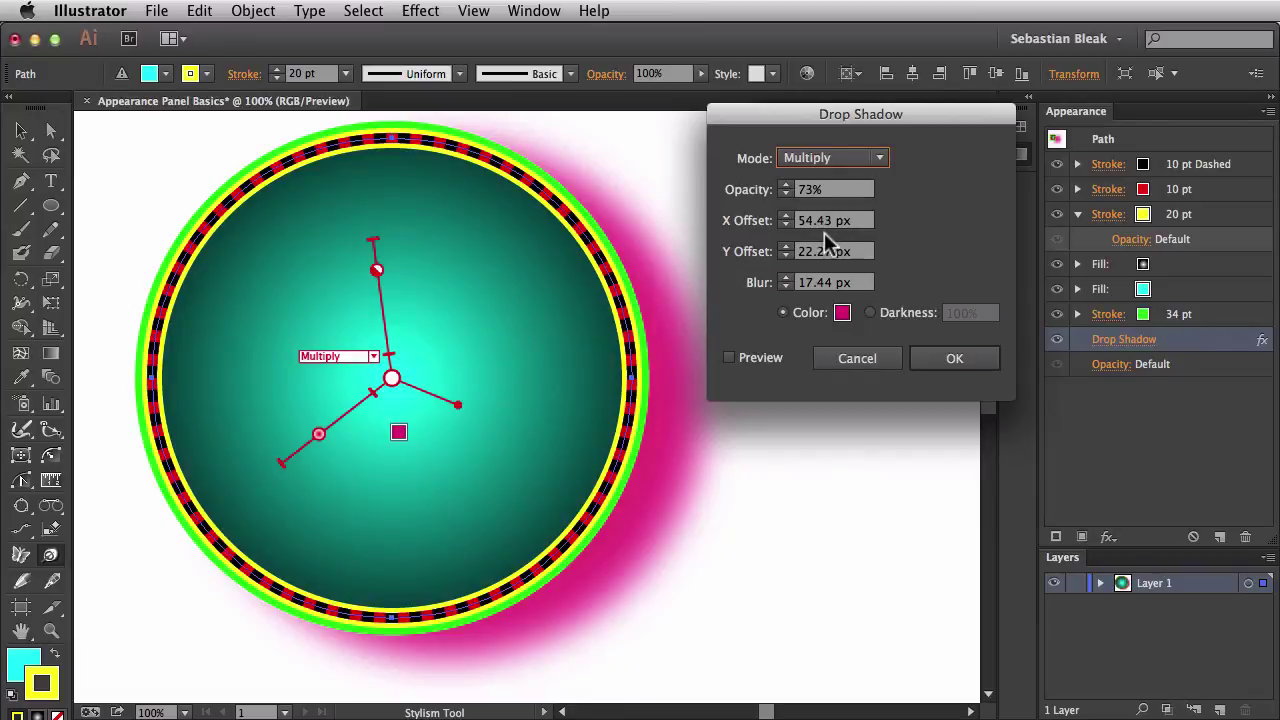
{"action": "left_click", "coordinate": [848, 359]}
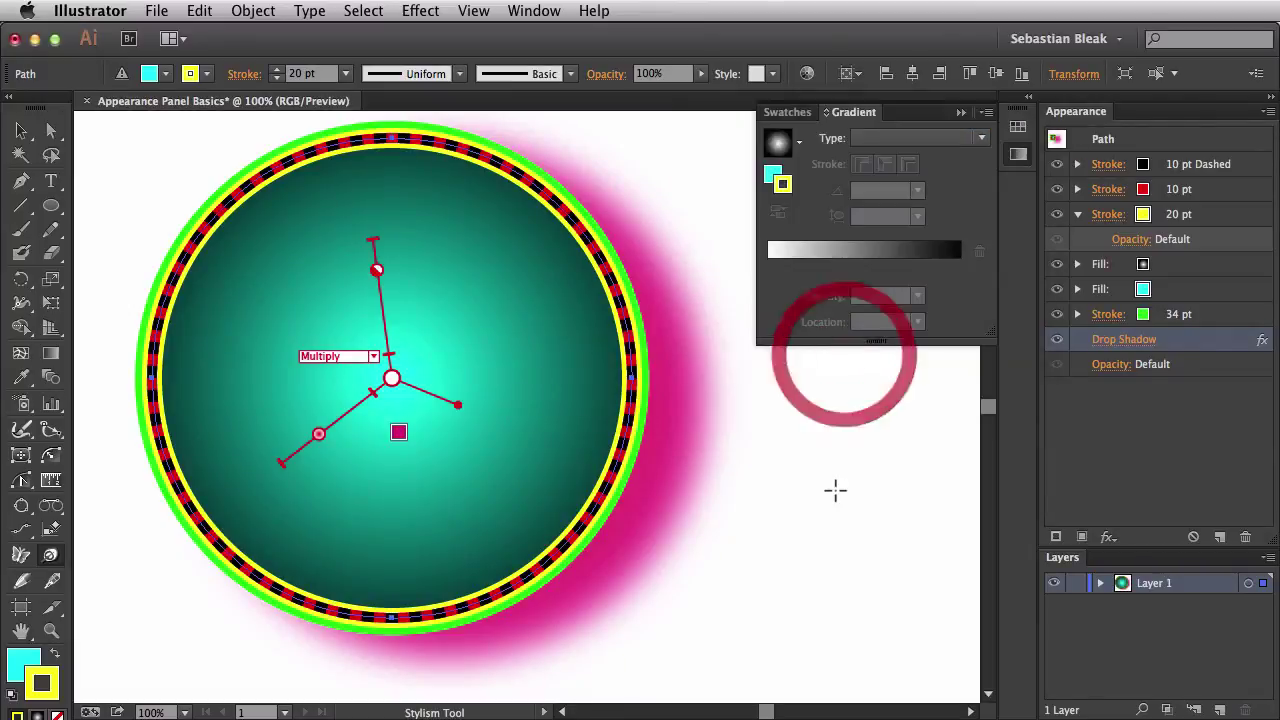